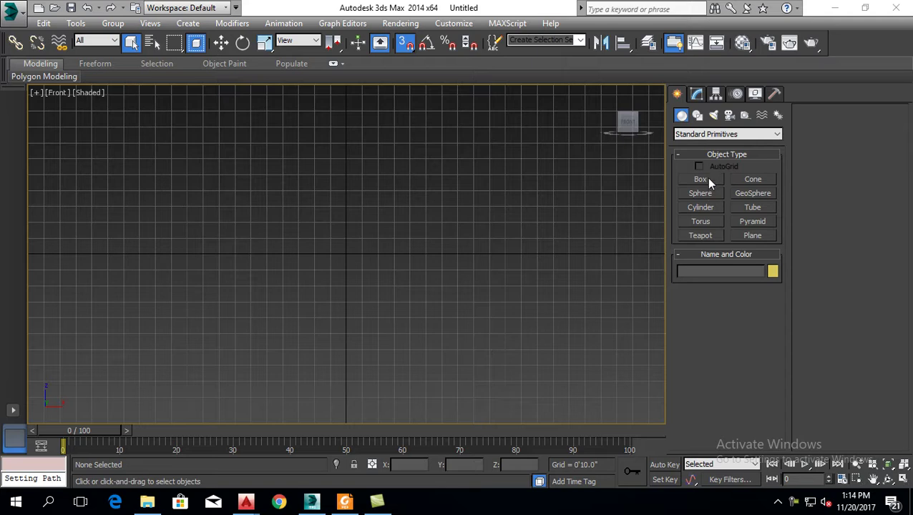
Drag out a plane in the Front viewport and set its Length and Width to 10'0"
left_click(752, 235)
left_click_drag(175, 118, 485, 391)
left_click_drag(852, 128, 895, 126)
type("10'")
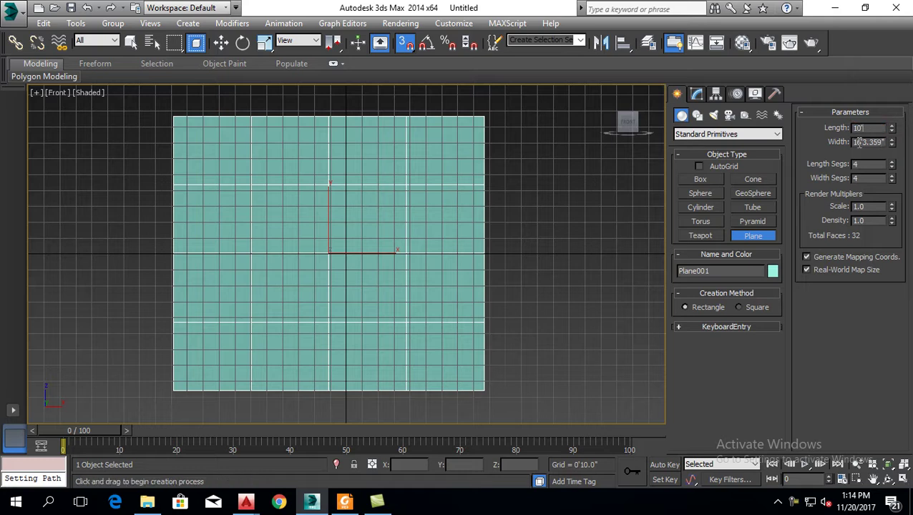
key("Tab")
type("10")
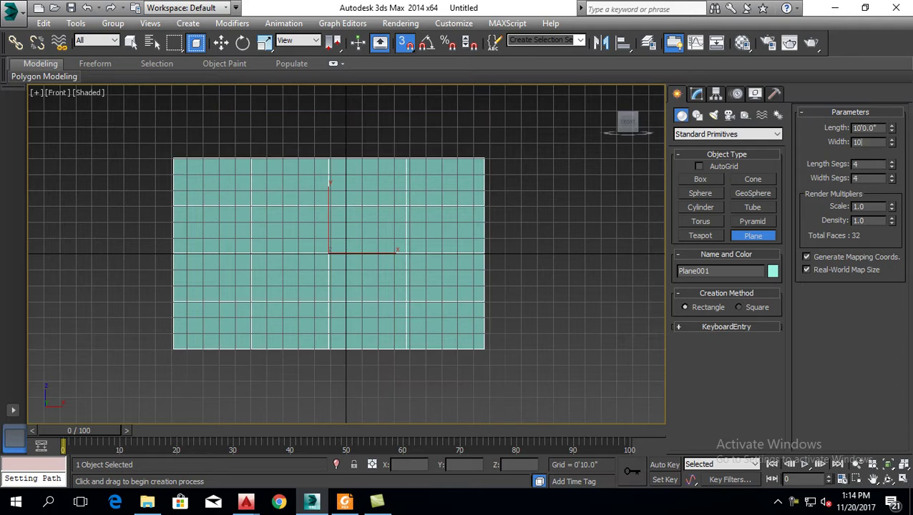
key("Return")
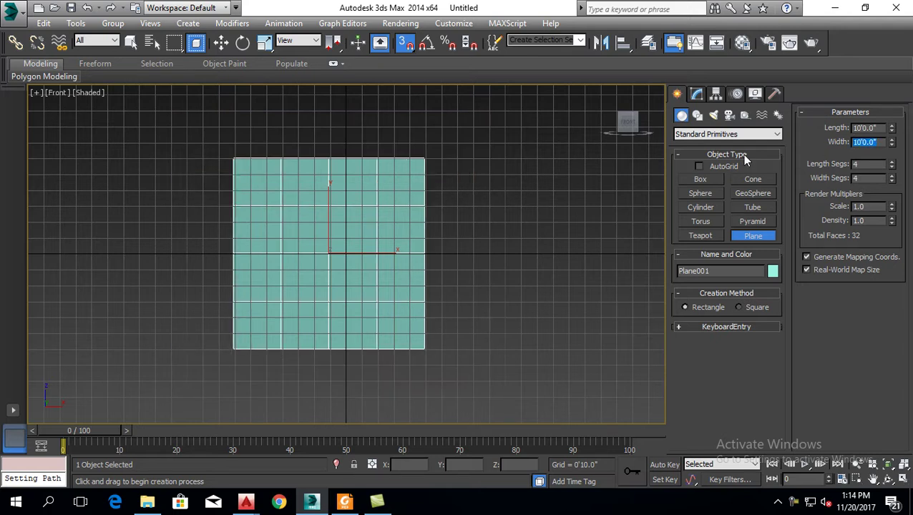
left_click(791, 500)
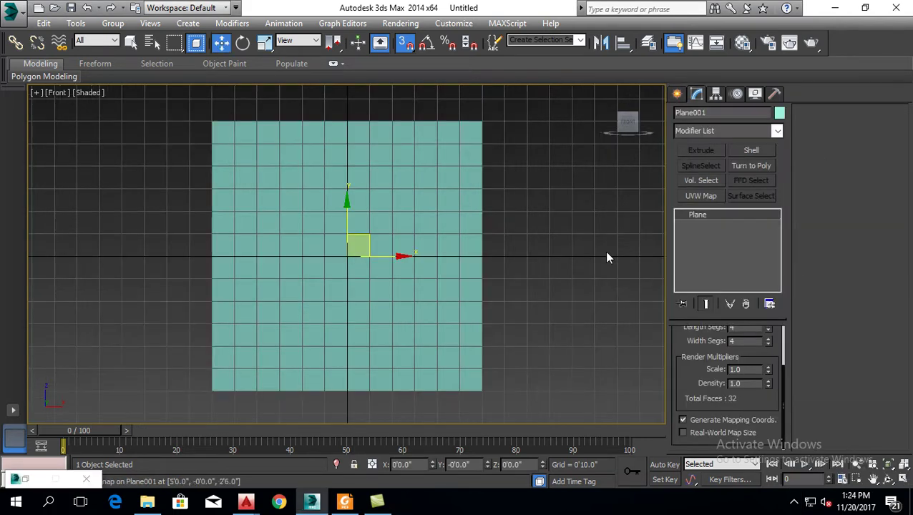
Apply the second sample-slot material to the plane, show it shaded in the viewport, and close the Material Editor
right_click(24, 479)
key("Escape")
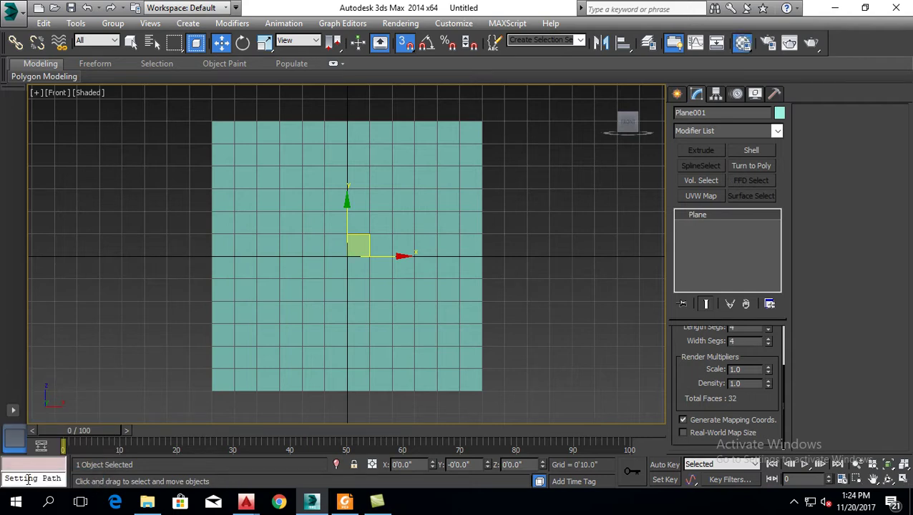
left_click(25, 479)
left_click_drag(697, 103, 386, 275)
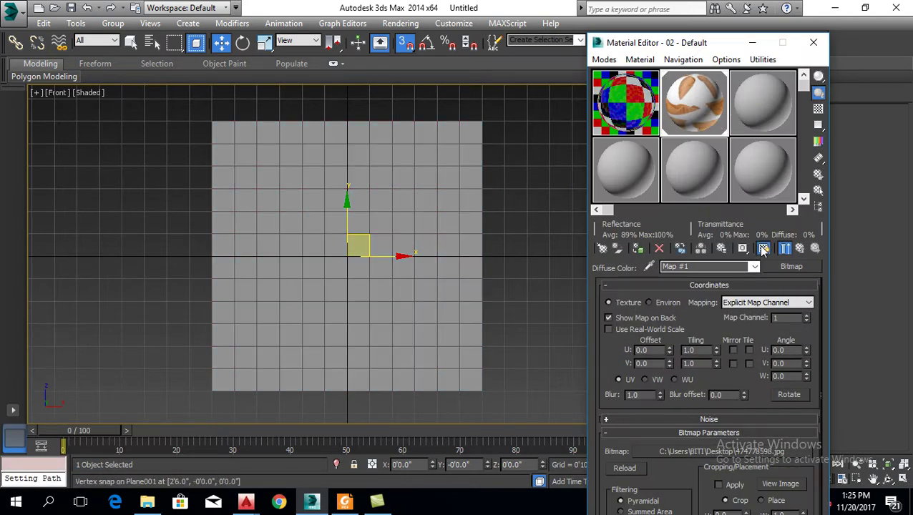
left_click(762, 248)
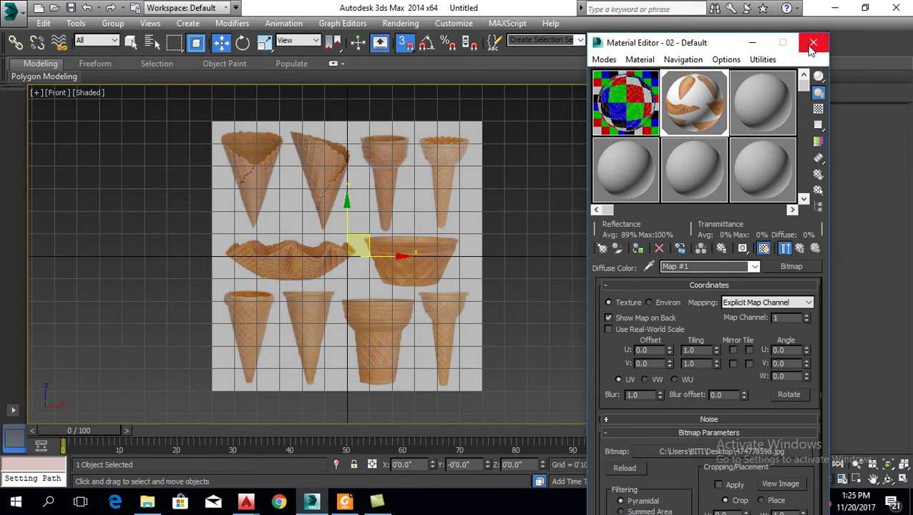
left_click(814, 42)
Deselect the plane and zoom in on the cone reference image
left_click(548, 334)
scroll(436, 335, "up", 3)
scroll(437, 333, "up", 1)
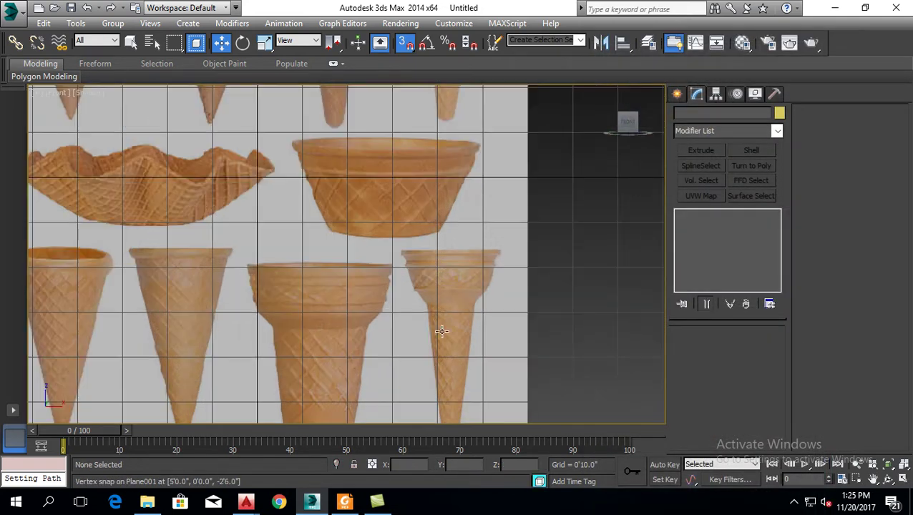
scroll(437, 286, "up", 2)
scroll(429, 290, "up", 1)
scroll(401, 200, "down", 1)
scroll(460, 246, "up", 1)
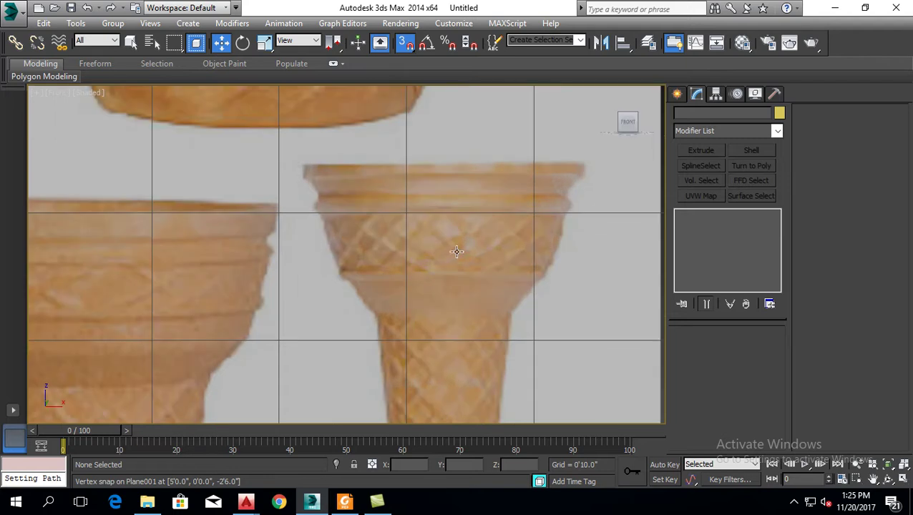
scroll(439, 227, "down", 3)
scroll(444, 255, "up", 2)
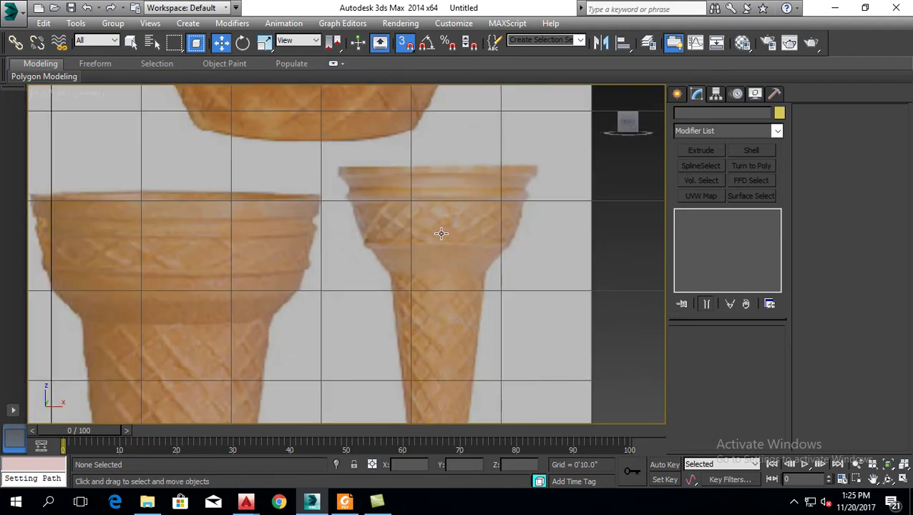
scroll(437, 206, "down", 3)
scroll(425, 291, "up", 1)
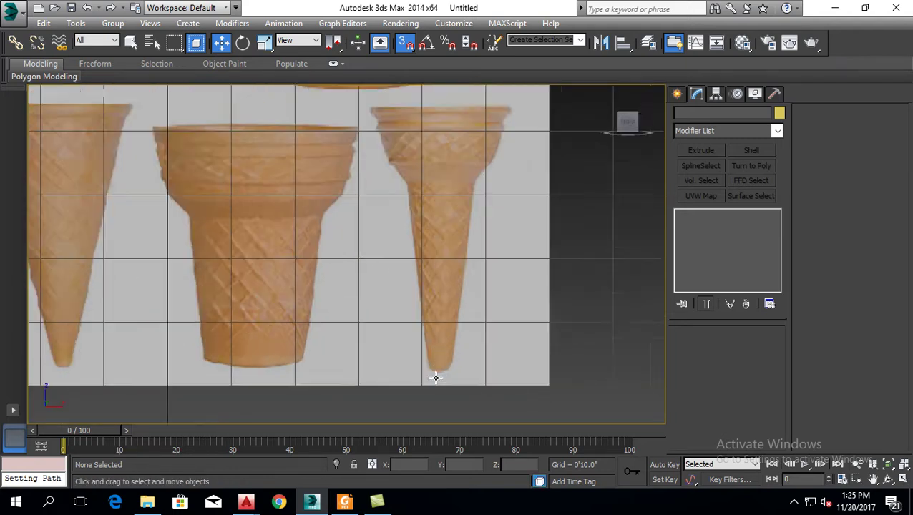
scroll(436, 372, "up", 3)
scroll(408, 351, "down", 5)
scroll(372, 314, "down", 2)
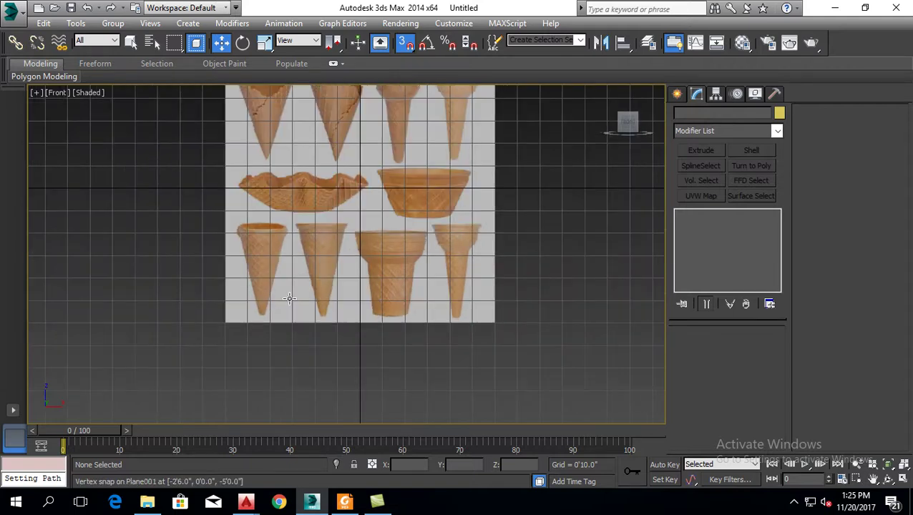
scroll(287, 301, "up", 2)
scroll(314, 297, "up", 2)
scroll(501, 258, "up", 2)
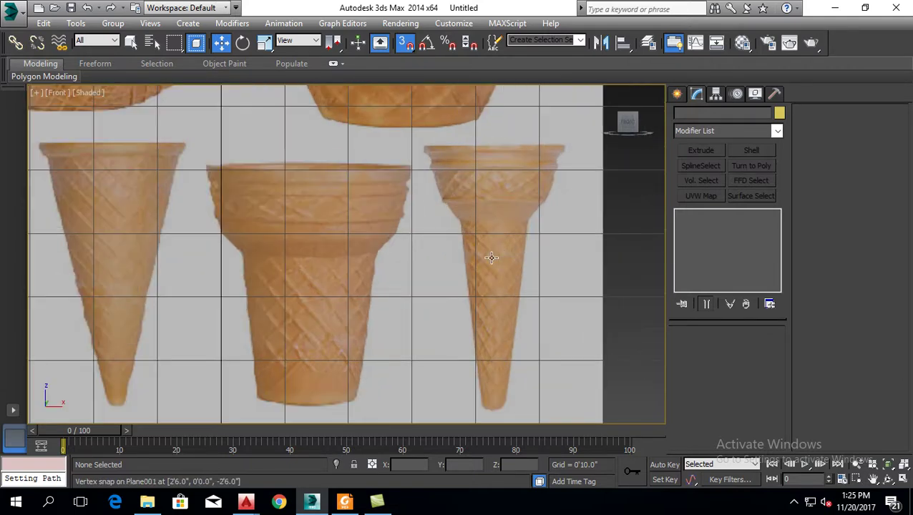
scroll(482, 296, "down", 2)
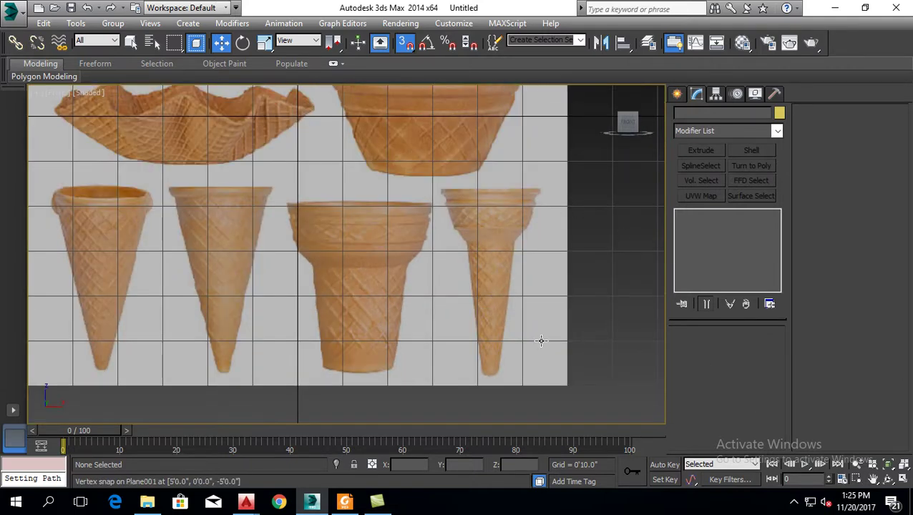
Start a spline Line at the right cone's rim and trace its outer edge downward
left_click(676, 93)
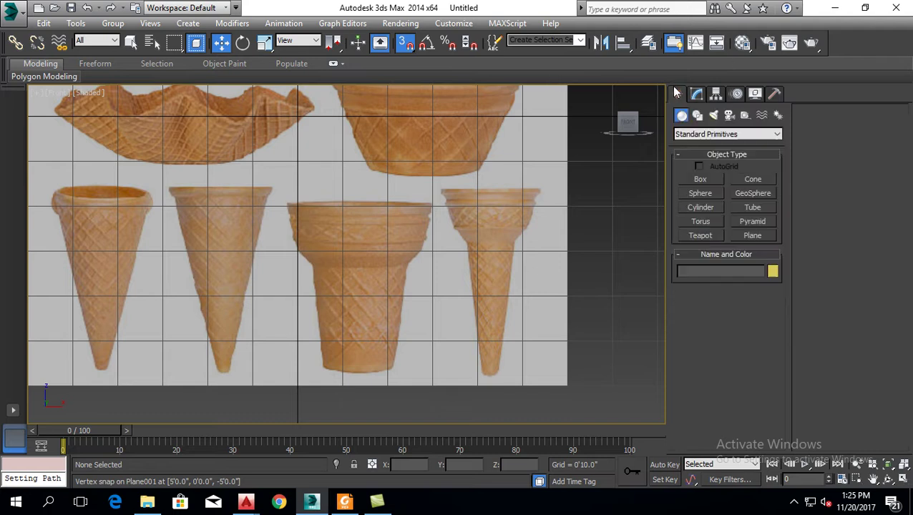
left_click(697, 115)
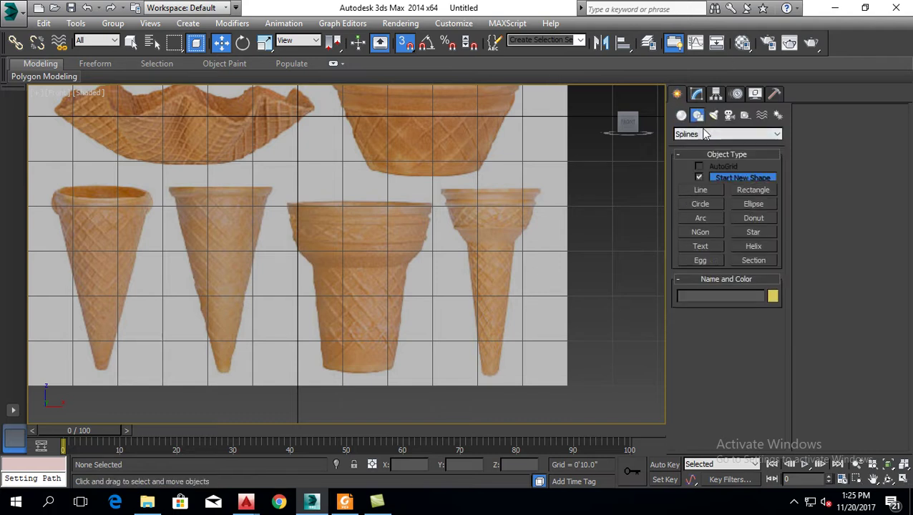
left_click(693, 190)
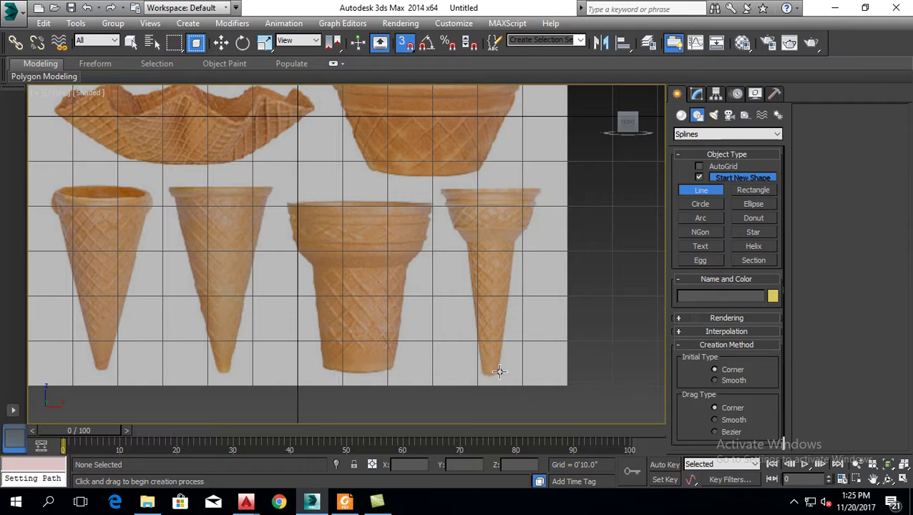
scroll(499, 371, "up", 3)
scroll(468, 396, "up", 2)
scroll(479, 367, "down", 4)
scroll(444, 373, "down", 3)
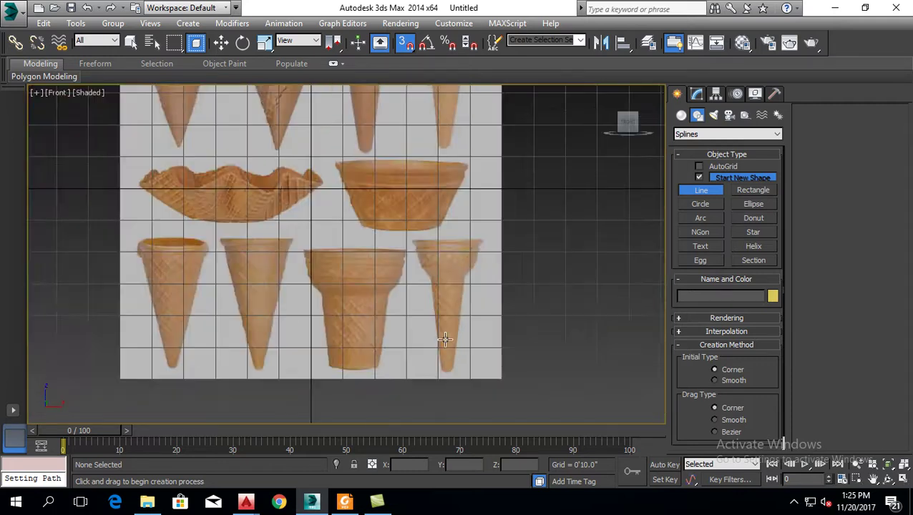
scroll(470, 264, "up", 2)
scroll(477, 220, "up", 2)
scroll(477, 197, "up", 1)
scroll(485, 188, "down", 2)
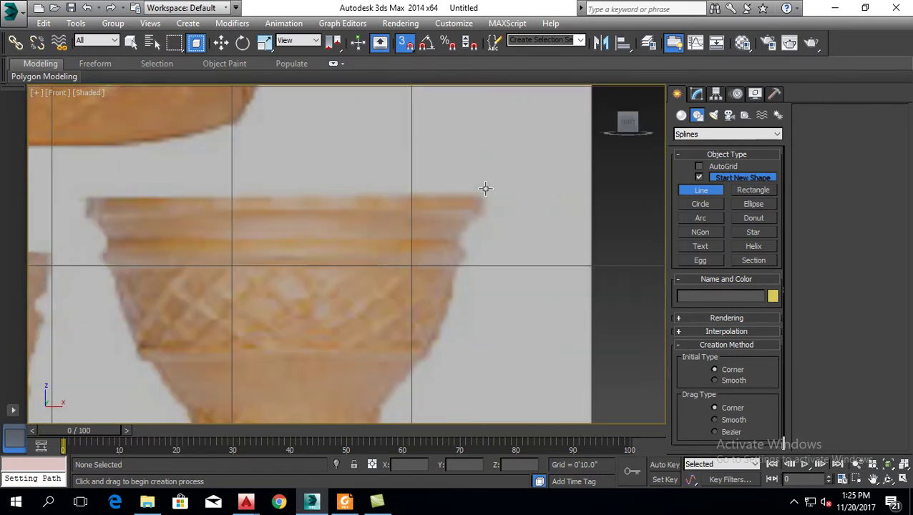
scroll(485, 188, "up", 1)
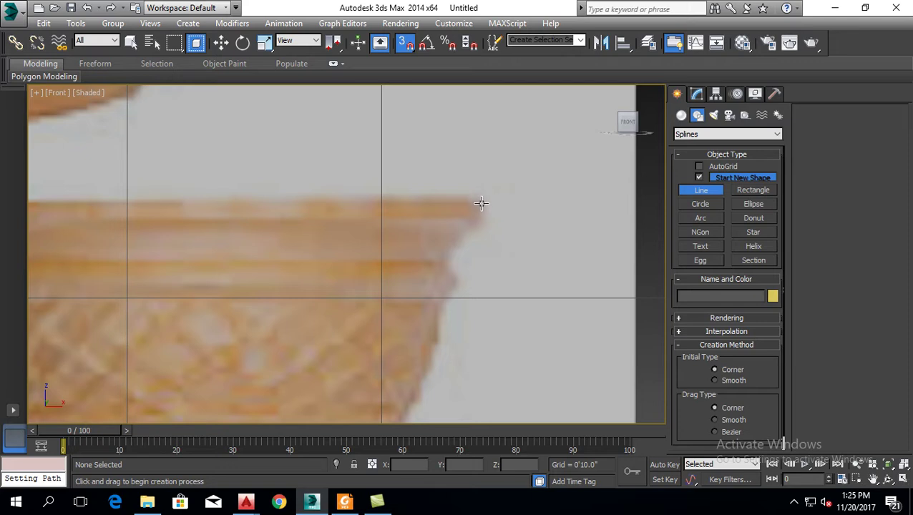
left_click(480, 203)
left_click(481, 222)
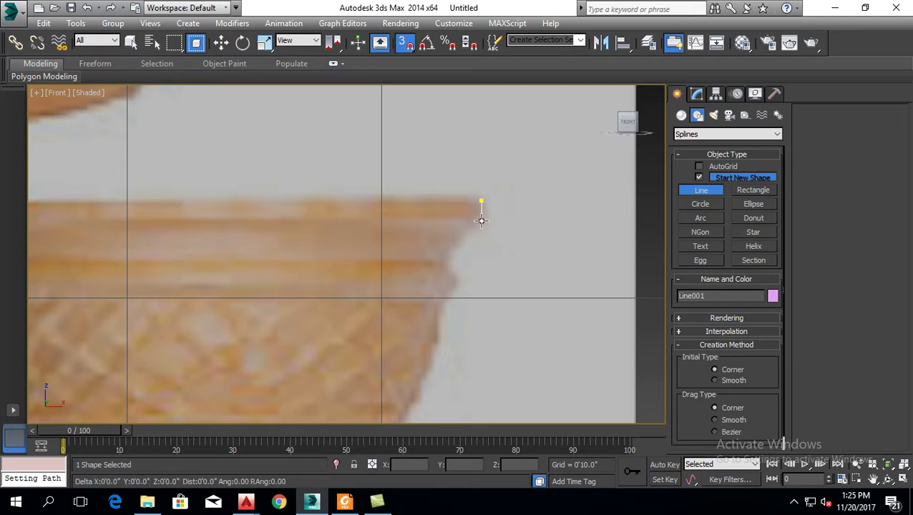
left_click(447, 264)
left_click(456, 283)
left_click(444, 299)
left_click(438, 346)
Continue the outline down the cone's lower side and across its rounded tip
scroll(441, 345, "down", 2)
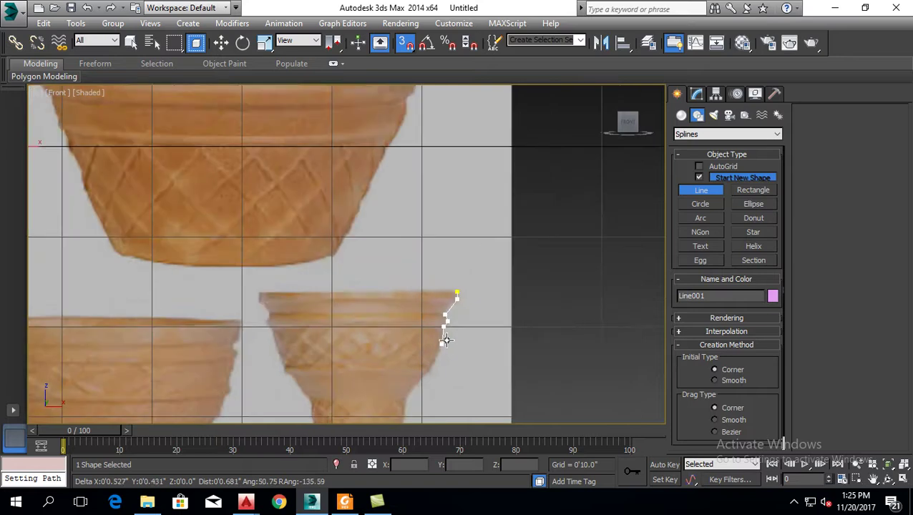
scroll(444, 343, "up", 2)
left_click(424, 353)
left_click(418, 367)
scroll(426, 344, "down", 2)
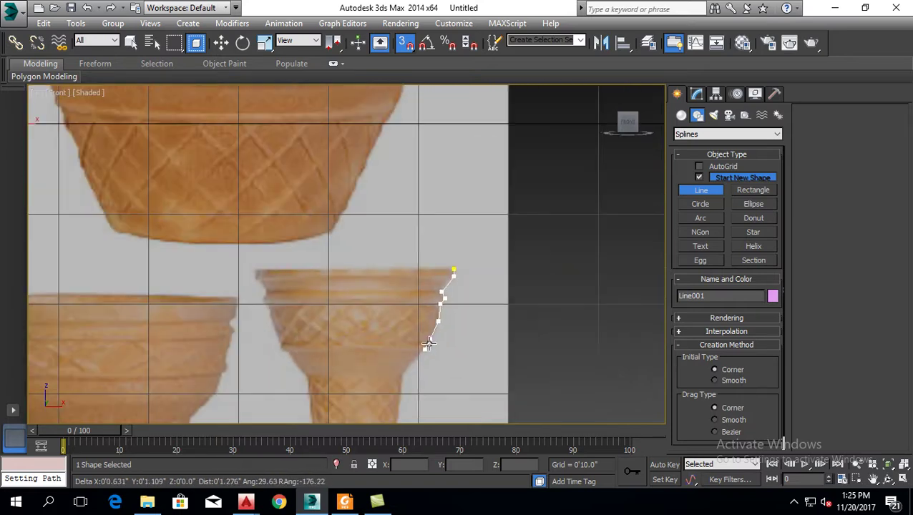
scroll(397, 381, "up", 2)
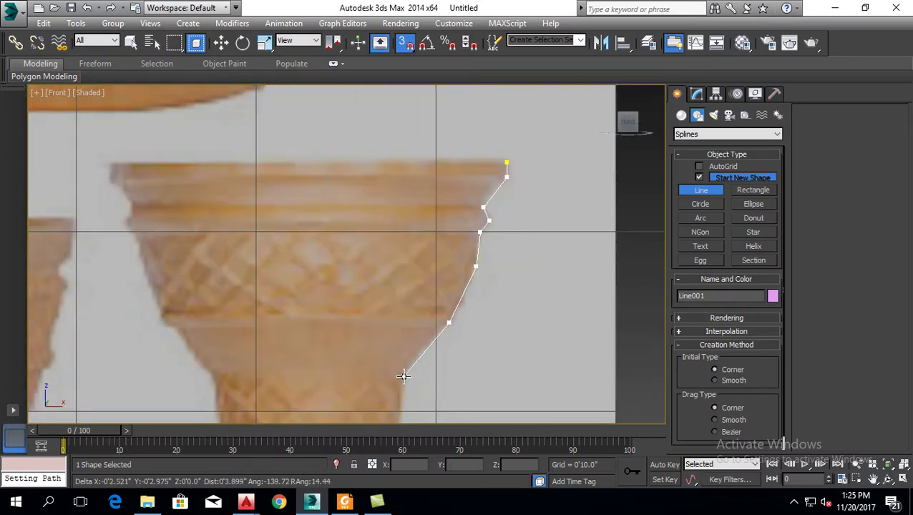
scroll(408, 351, "down", 2)
scroll(411, 336, "down", 2)
scroll(404, 357, "up", 2)
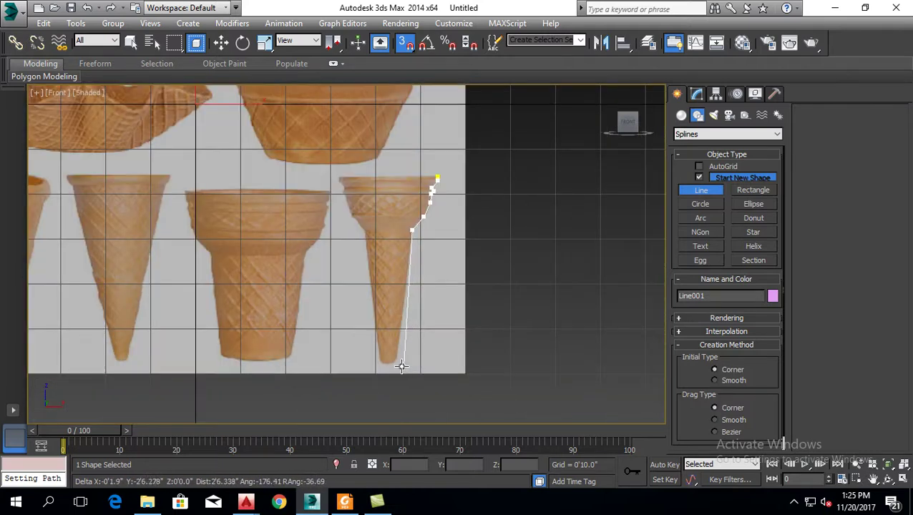
scroll(401, 366, "up", 4)
left_click(402, 335)
left_click(383, 354)
left_click(361, 356)
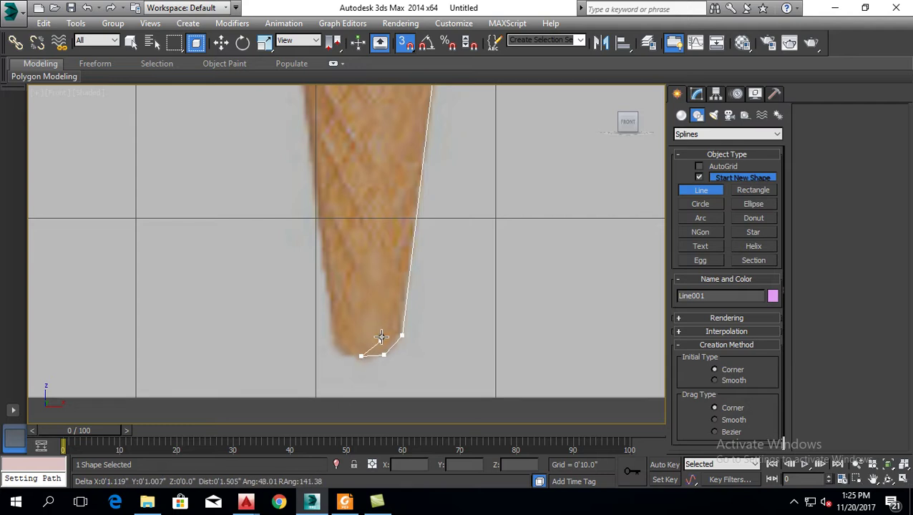
scroll(429, 332, "down", 2)
scroll(420, 214, "down", 2)
scroll(449, 161, "up", 3)
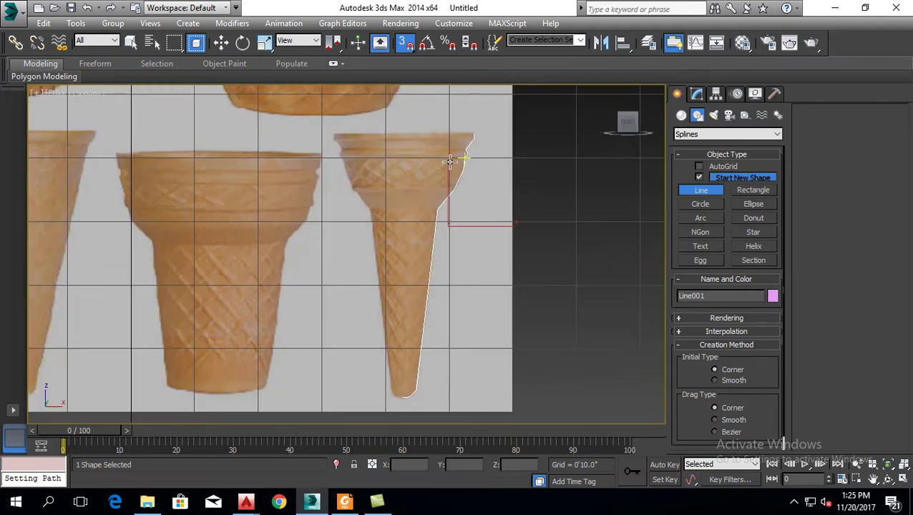
scroll(465, 143, "up", 2)
scroll(483, 108, "up", 1)
scroll(483, 116, "up", 1)
scroll(468, 178, "down", 2)
scroll(432, 248, "down", 1)
Finish drawing the profile line and deselect it
scroll(442, 269, "down", 2)
right_click(442, 269)
scroll(415, 266, "down", 2)
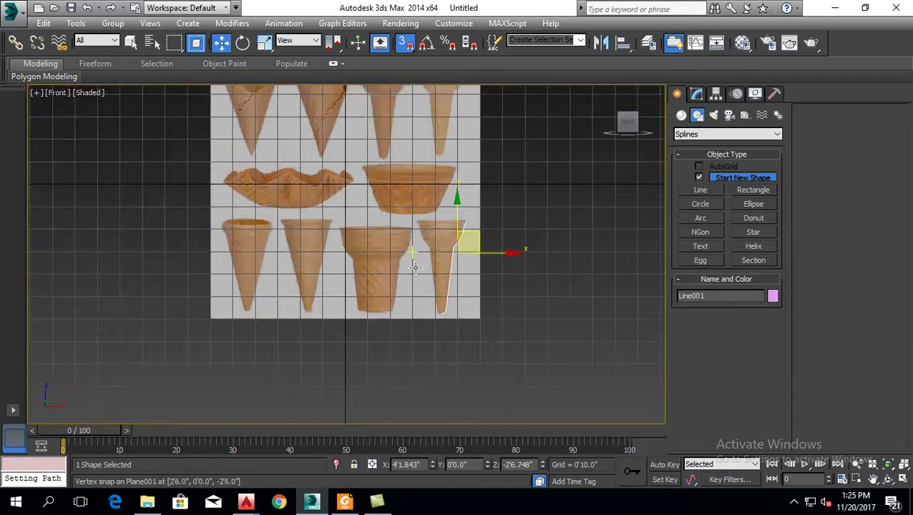
scroll(415, 267, "up", 1)
scroll(397, 286, "up", 2)
scroll(379, 298, "down", 4)
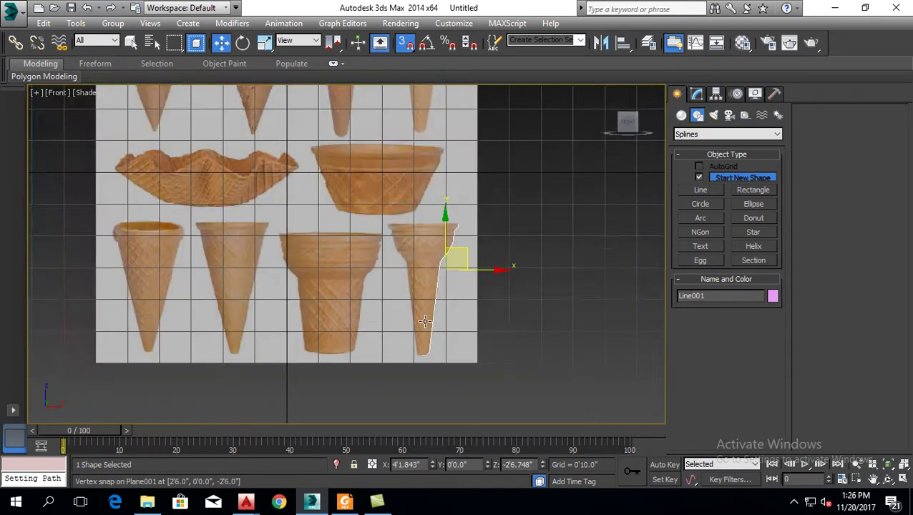
scroll(423, 344, "up", 4)
right_click(352, 300)
mouse_move(411, 271)
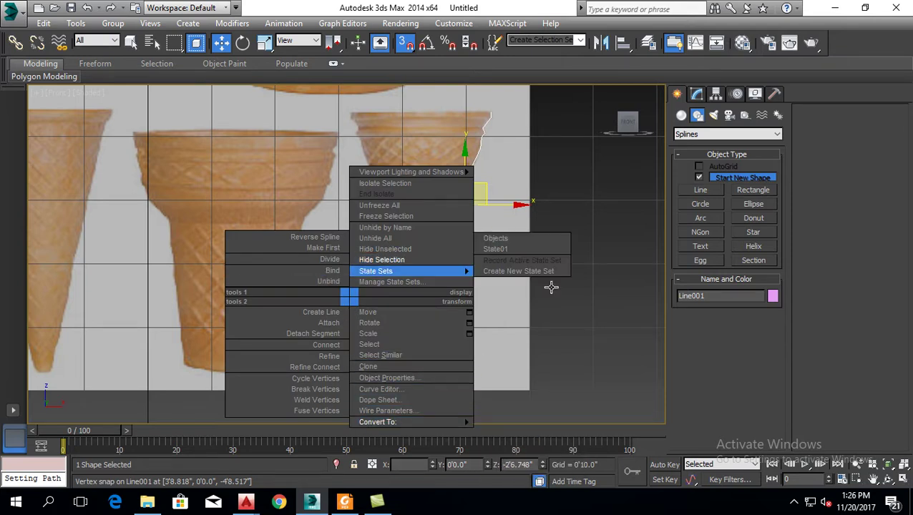
scroll(429, 336, "down", 5)
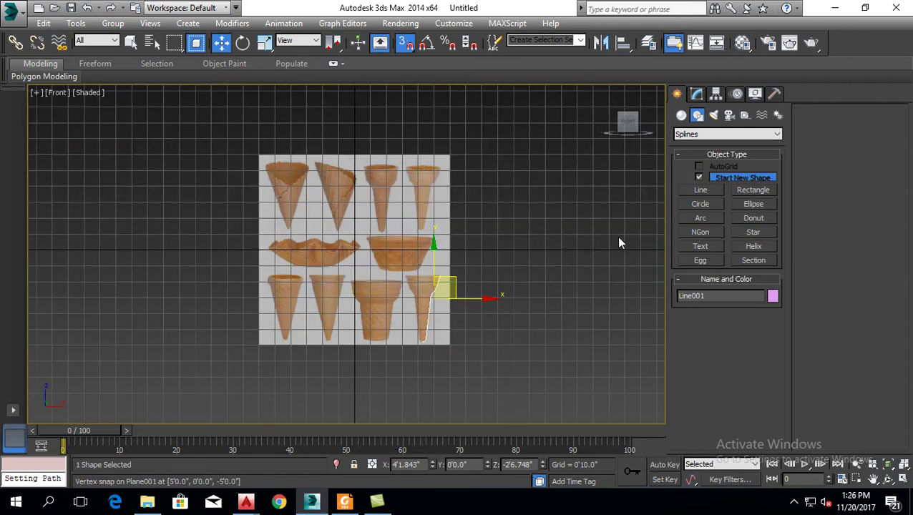
left_click(519, 325)
Select the cone reference plane and hide it
scroll(449, 340, "up", 5)
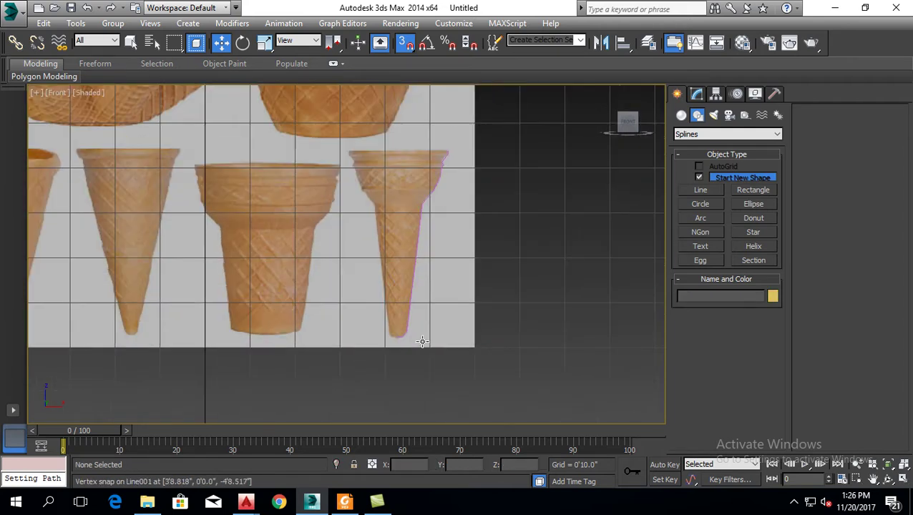
left_click(283, 341)
scroll(370, 367, "down", 3)
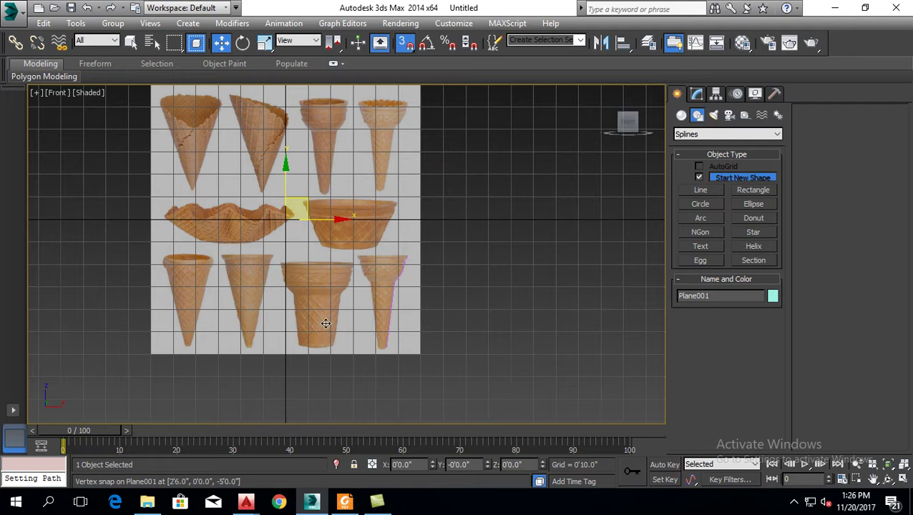
right_click(286, 286)
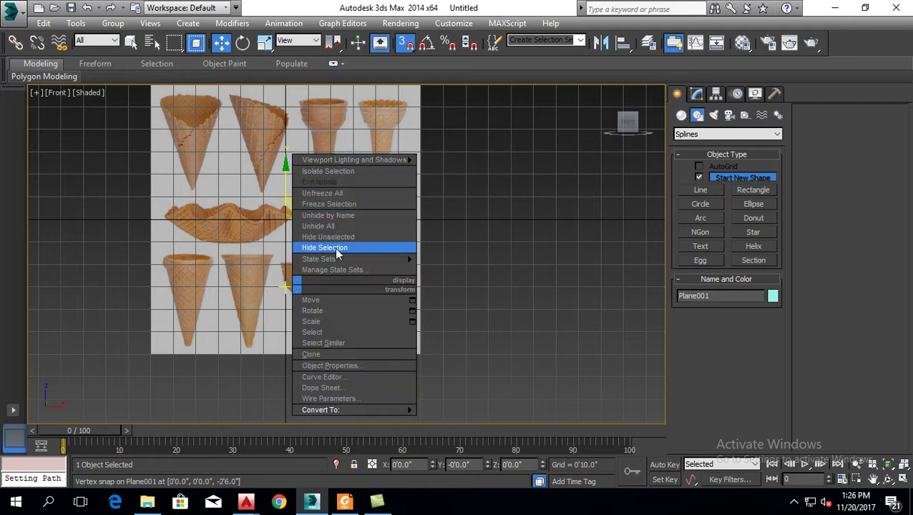
left_click(335, 248)
Select Line001 again and show it in the Modify panel
scroll(399, 260, "up", 3)
right_click(418, 228)
right_click(417, 228)
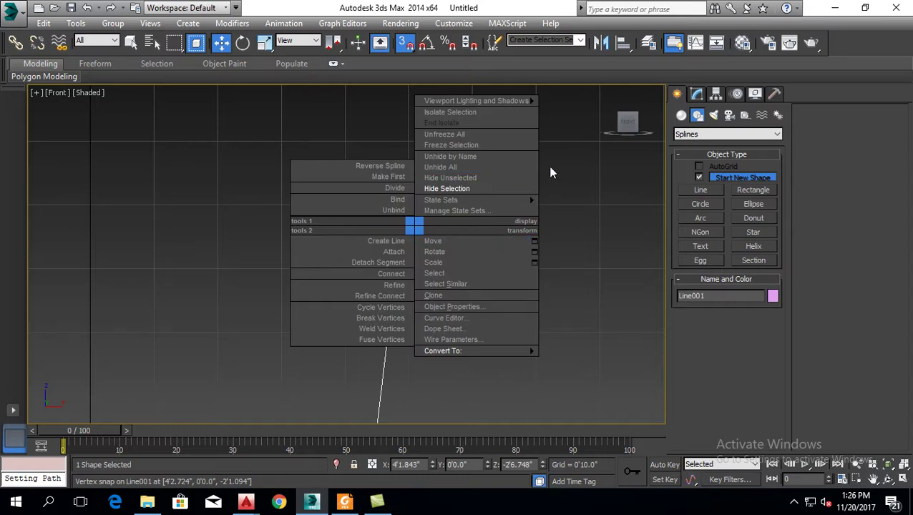
left_click(550, 172)
left_click(697, 94)
At Vertex level, convert two upper vertices of the profile line to curved points, the first Bezier
left_click(681, 215)
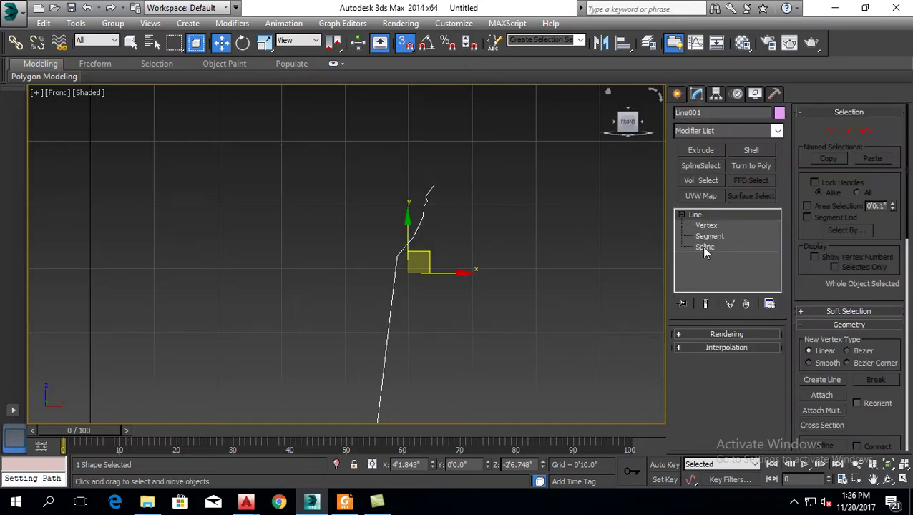
left_click(705, 226)
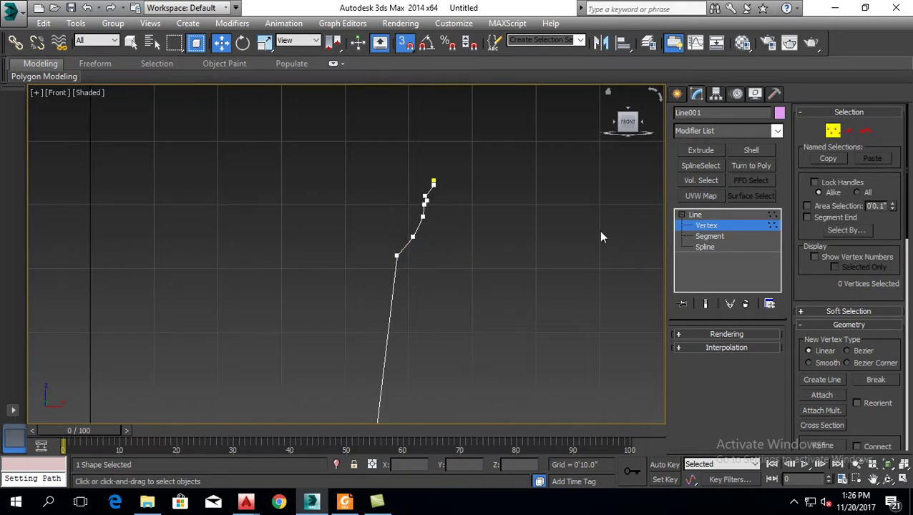
scroll(429, 201, "up", 2)
scroll(422, 197, "up", 2)
scroll(419, 194, "up", 2)
scroll(403, 171, "up", 2)
left_click_drag(473, 221, 475, 223)
right_click(490, 235)
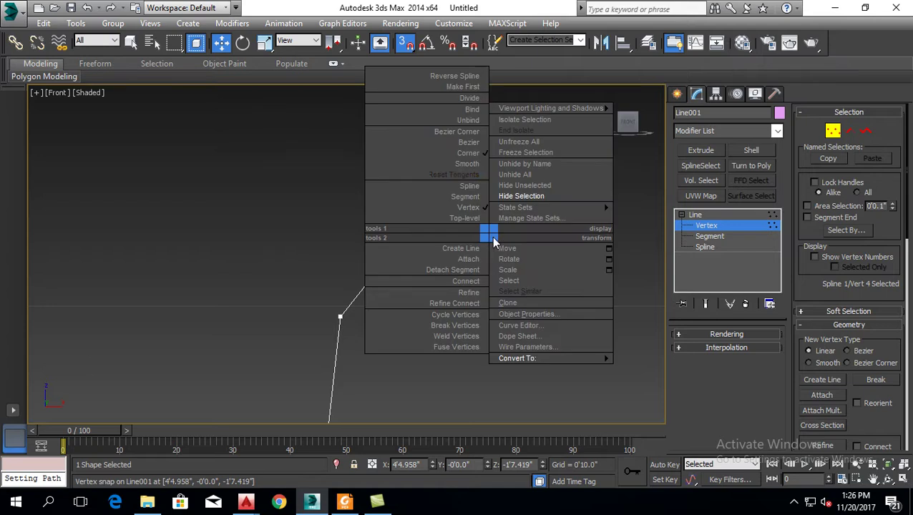
left_click(468, 148)
scroll(466, 234, "down", 2)
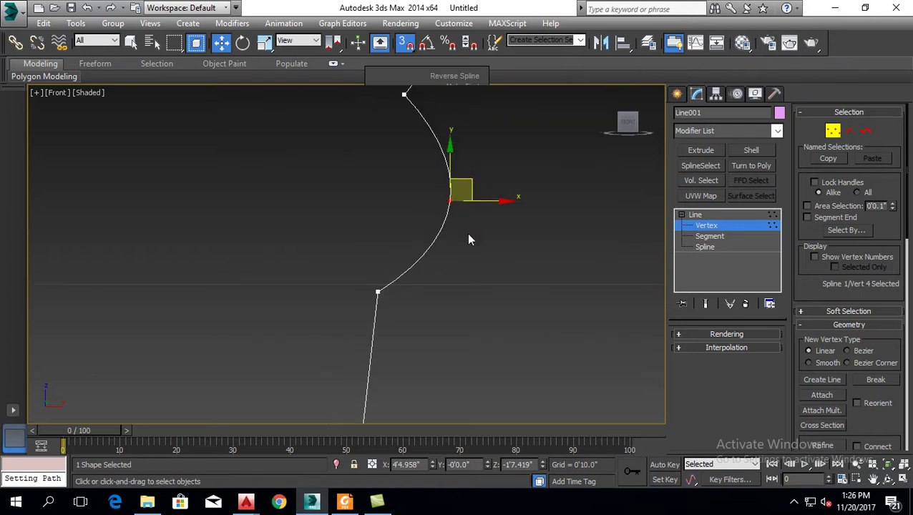
scroll(466, 232, "down", 2)
right_click(442, 206)
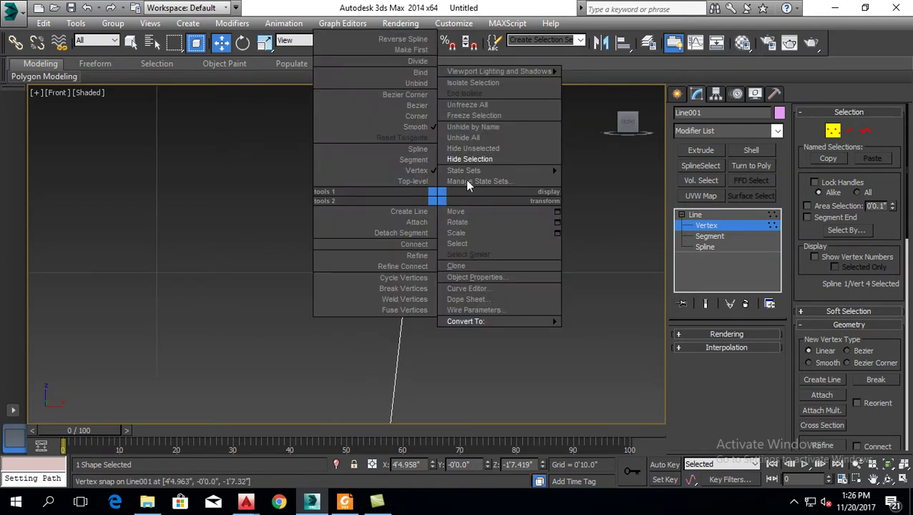
left_click(420, 108)
Make the middle vertex Smooth and drag its tangent handle to reshape the top curve
scroll(458, 248, "down", 2)
middle_click_drag(489, 242, 469, 193)
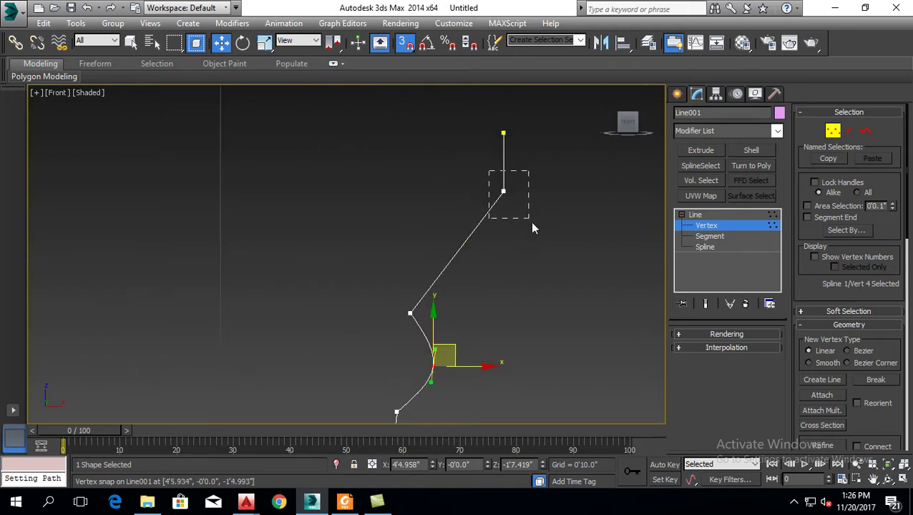
left_click_drag(533, 227, 529, 223)
right_click(426, 192)
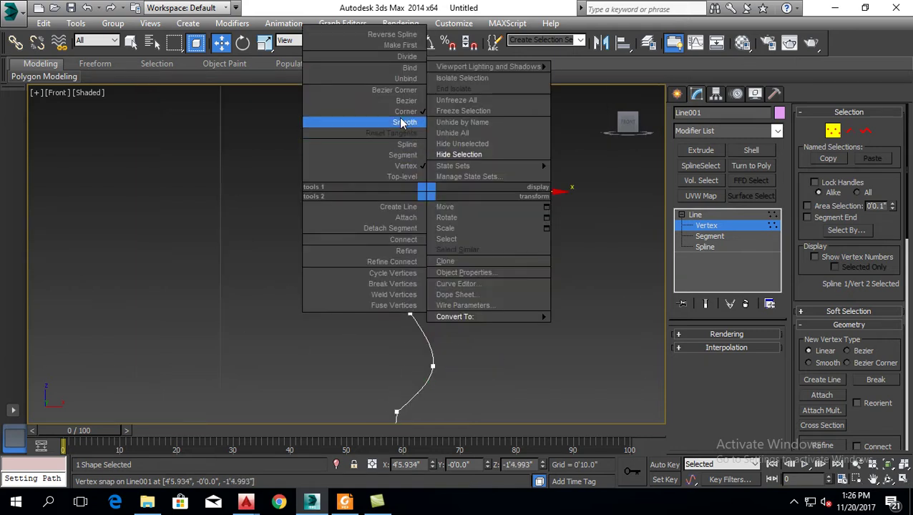
left_click(402, 123)
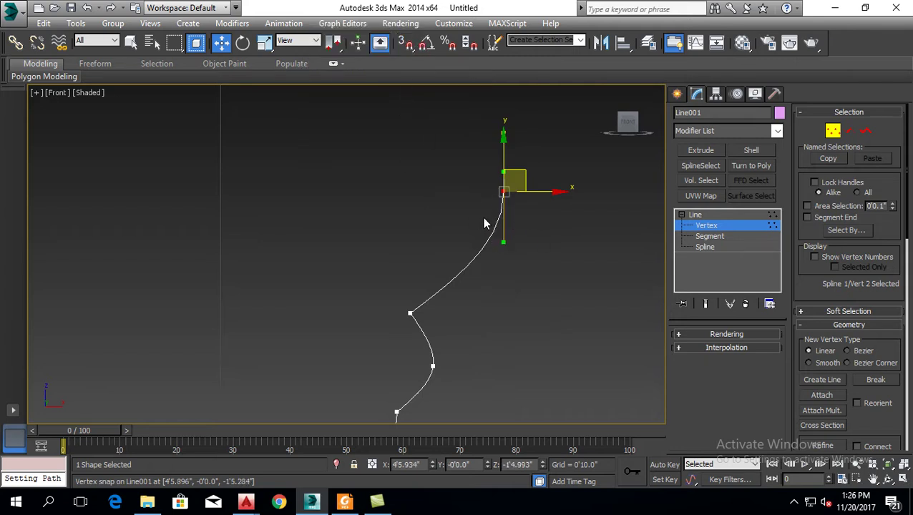
left_click_drag(504, 244, 493, 245)
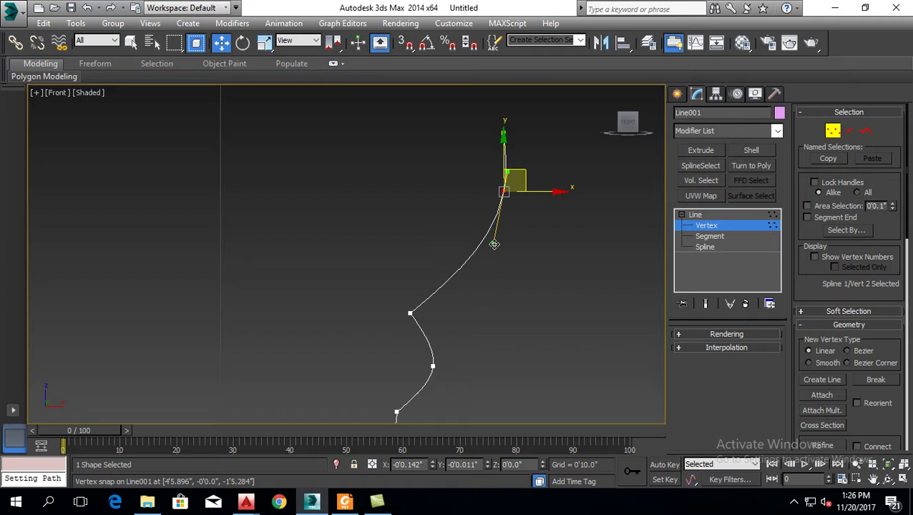
Convert a vertex mid-curve to Bezier and adjust its tangent handle to smooth the bend
middle_click_drag(529, 267, 539, 210)
left_click_drag(405, 237, 431, 271)
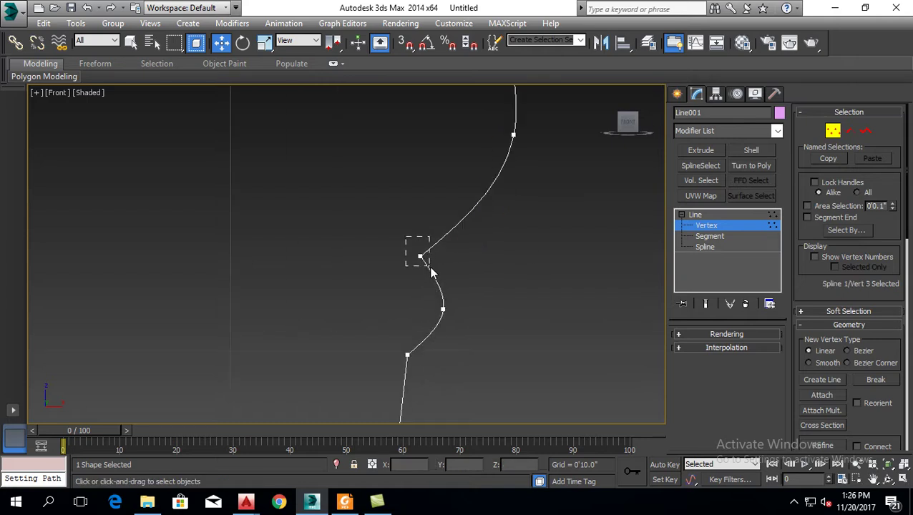
right_click(367, 212)
left_click(351, 139)
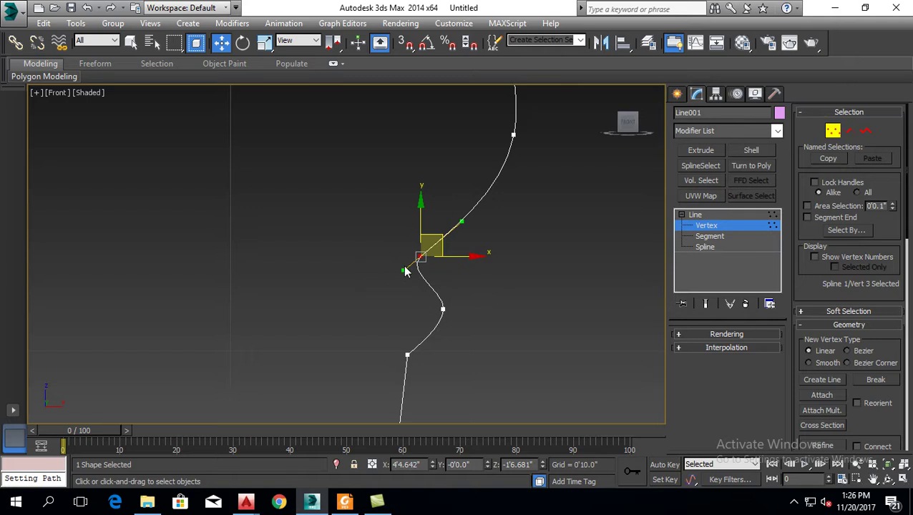
left_click_drag(399, 269, 409, 276)
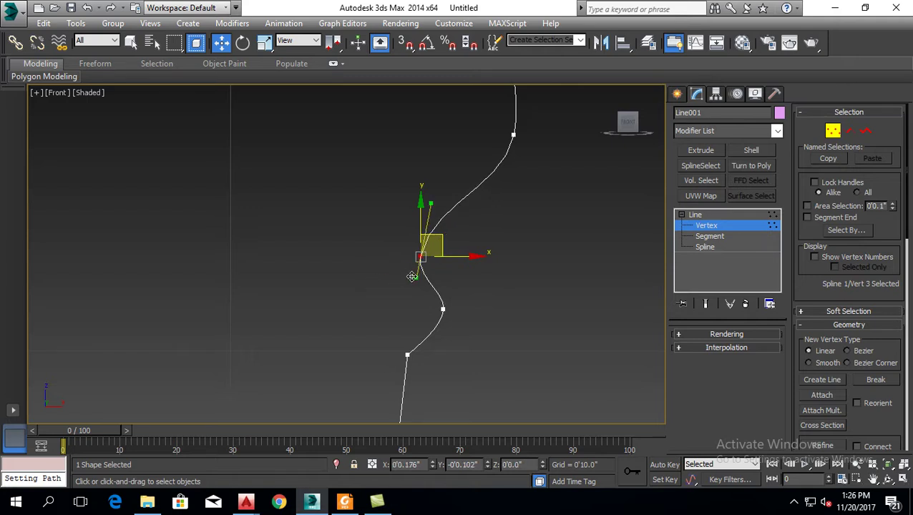
left_click(509, 259)
scroll(494, 222, "down", 3)
Make a lower vertex Bezier Corner, shorten its lower tangent, and slide it down the line
middle_click_drag(443, 331, 442, 250)
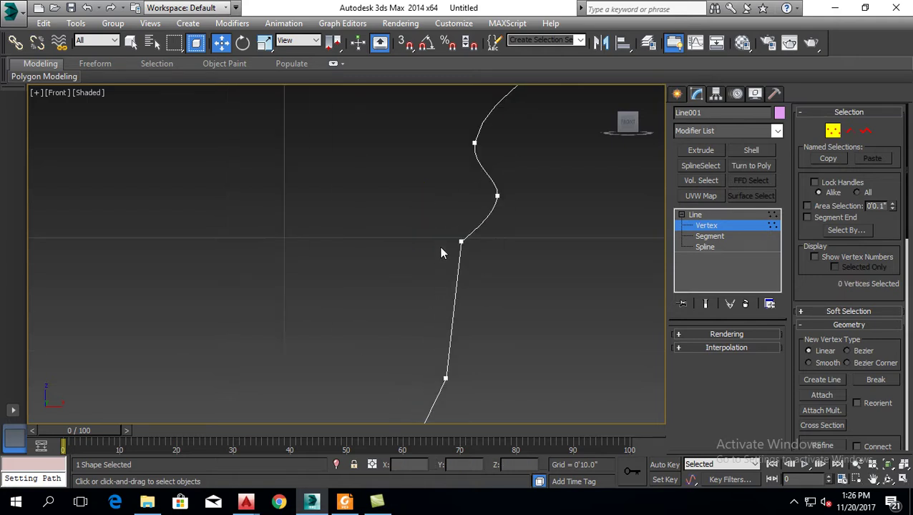
left_click(452, 240)
right_click(479, 265)
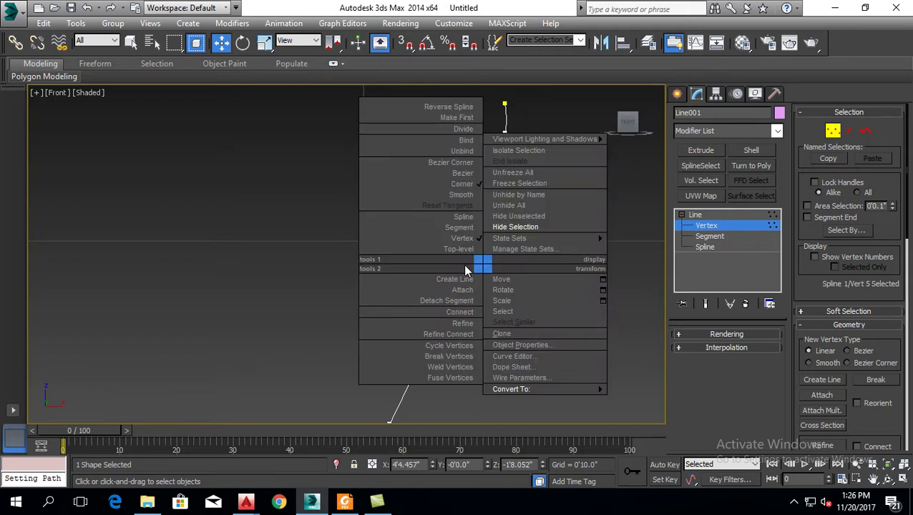
left_click(461, 184)
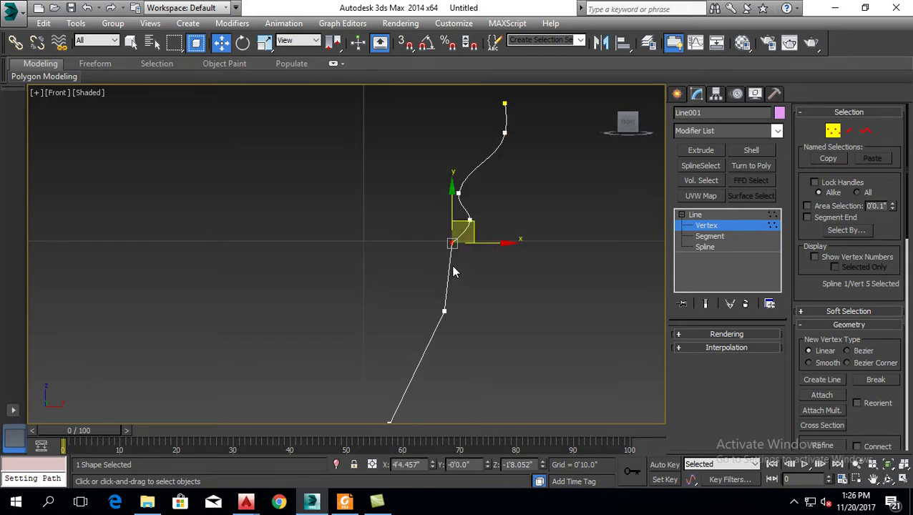
right_click(409, 238)
left_click(358, 143)
scroll(405, 259, "up", 2)
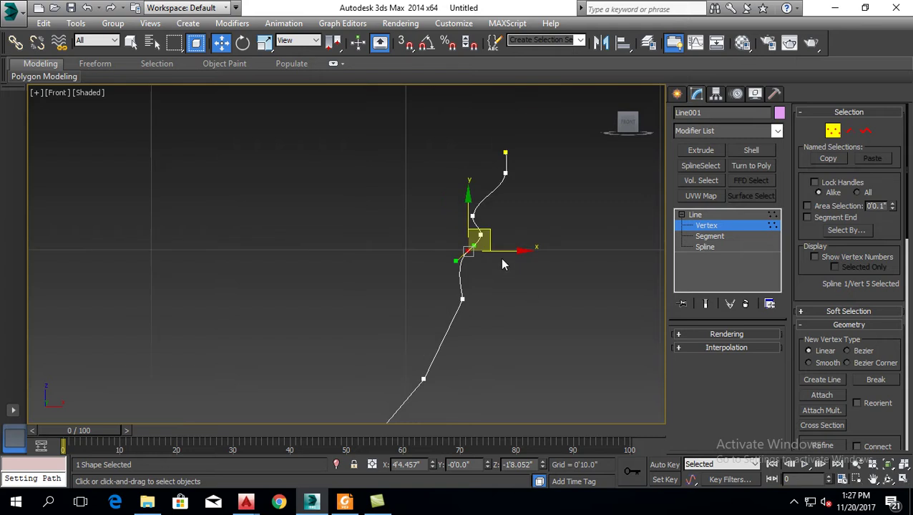
scroll(492, 261, "up", 3)
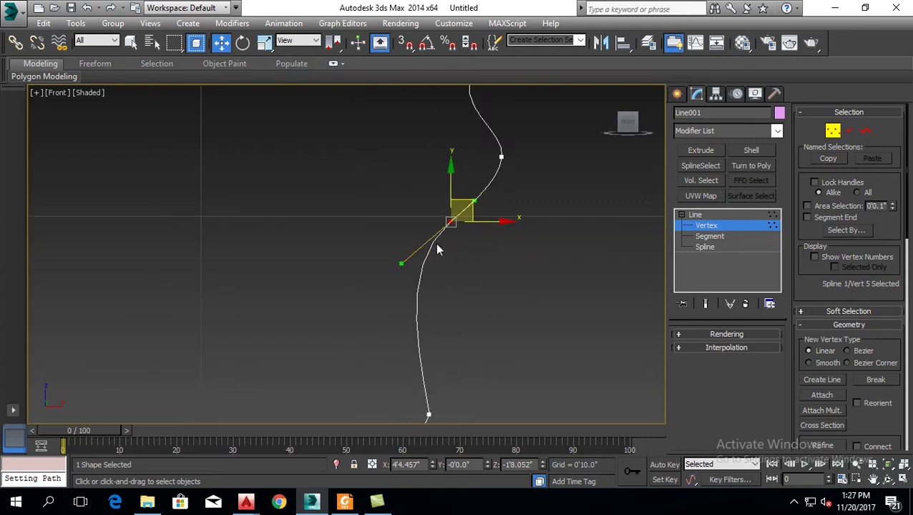
left_click_drag(398, 261, 415, 274)
scroll(483, 267, "down", 2)
middle_click_drag(482, 267, 491, 246)
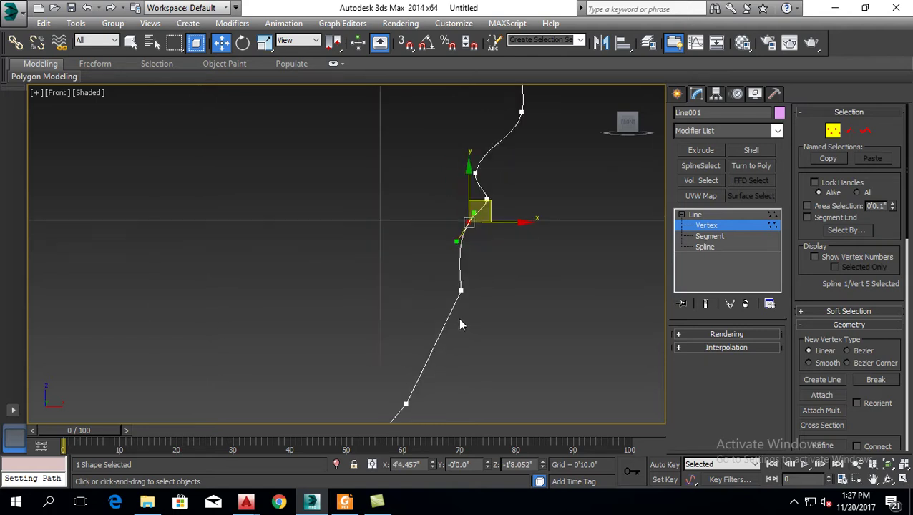
left_click_drag(463, 296, 481, 311)
scroll(481, 311, "down", 3)
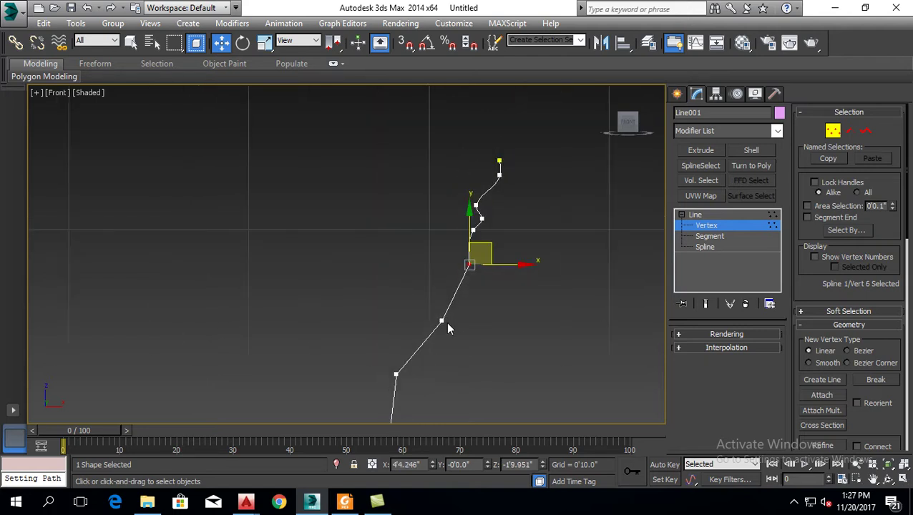
middle_click_drag(446, 322, 401, 326)
Change the bottom vertex's type and drag its tangent handle to curve the lower profile
left_click(394, 347)
right_click(341, 293)
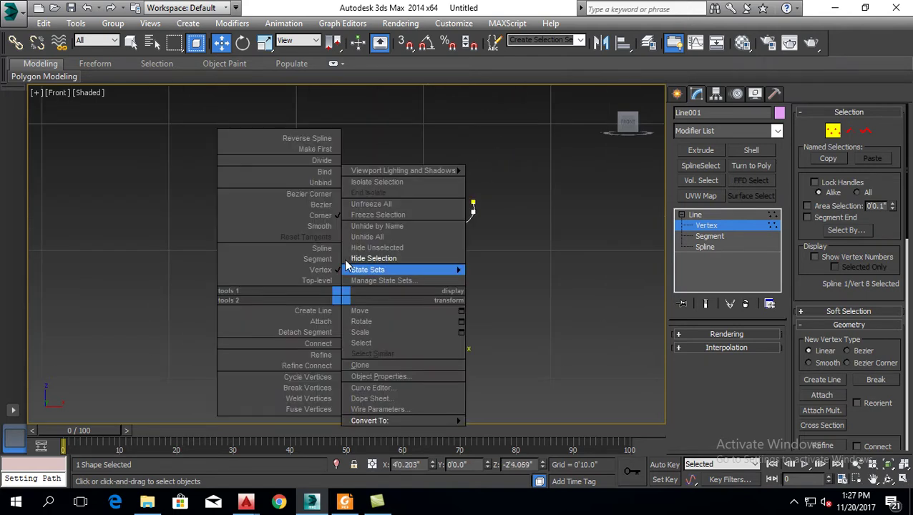
left_click(324, 212)
scroll(362, 208, "down", 3)
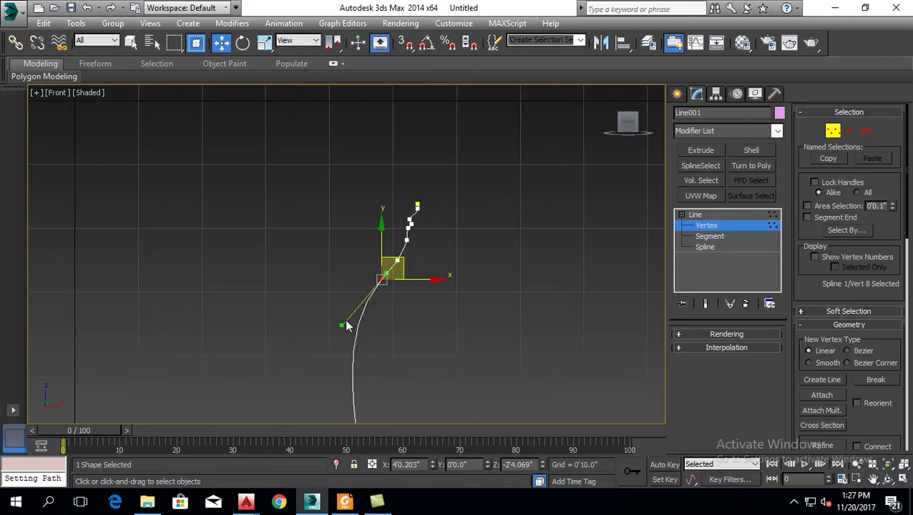
left_click_drag(340, 324, 352, 349)
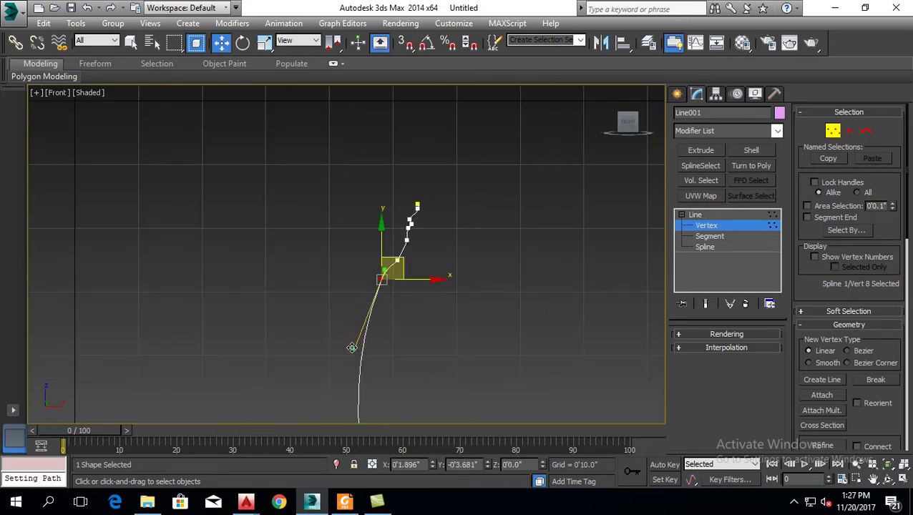
scroll(351, 348, "down", 3)
scroll(382, 363, "up", 3)
scroll(382, 363, "up", 3)
middle_click_drag(383, 362, 363, 400)
scroll(362, 400, "down", 3)
scroll(357, 358, "up", 1)
scroll(351, 343, "up", 1)
scroll(345, 324, "up", 1)
scroll(345, 324, "down", 1)
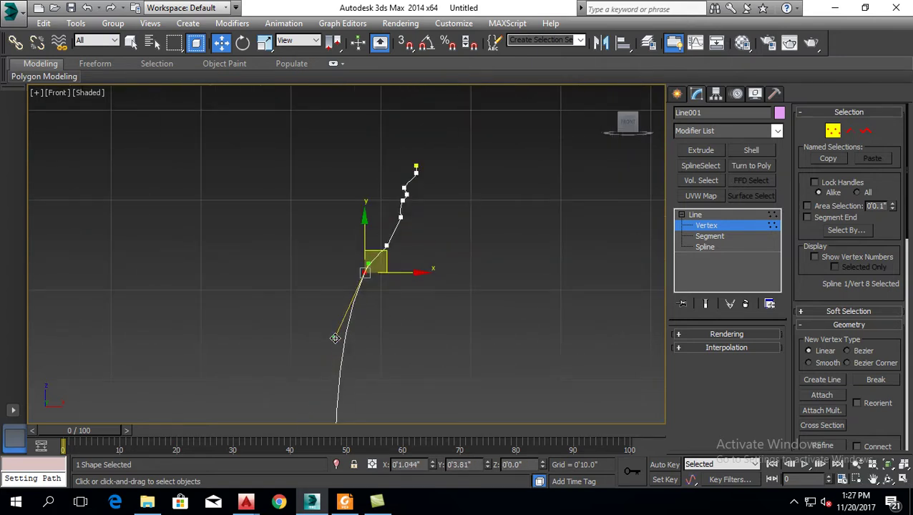
left_click_drag(325, 372, 346, 306)
left_click(431, 277)
Deselect the vertex and leave Vertex sub-object mode for the whole line
scroll(386, 246, "up", 2)
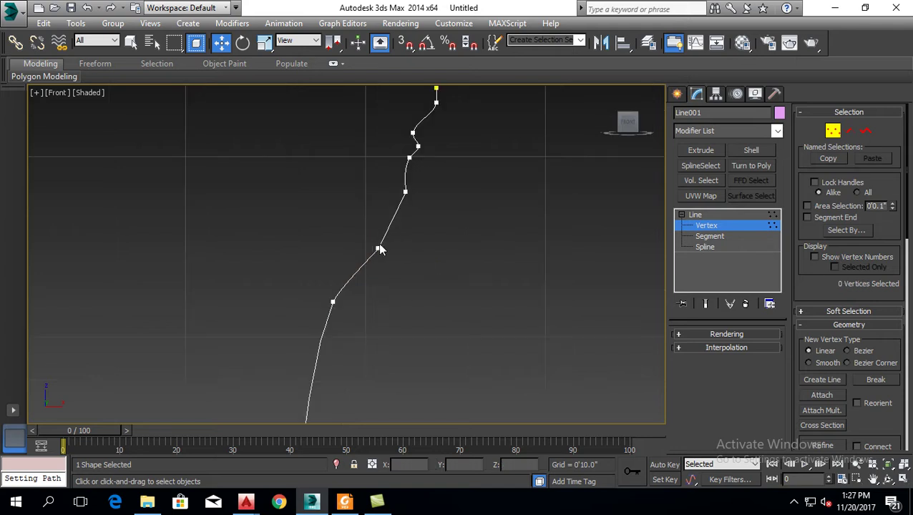
left_click_drag(402, 275, 405, 276)
scroll(429, 214, "down", 3)
left_click(480, 187)
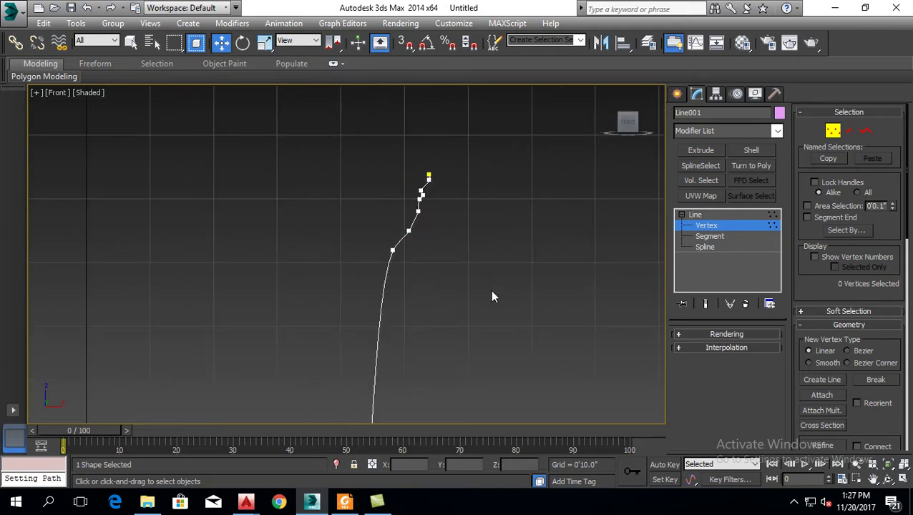
scroll(483, 291, "down", 2)
scroll(452, 329, "up", 2)
scroll(471, 315, "up", 2)
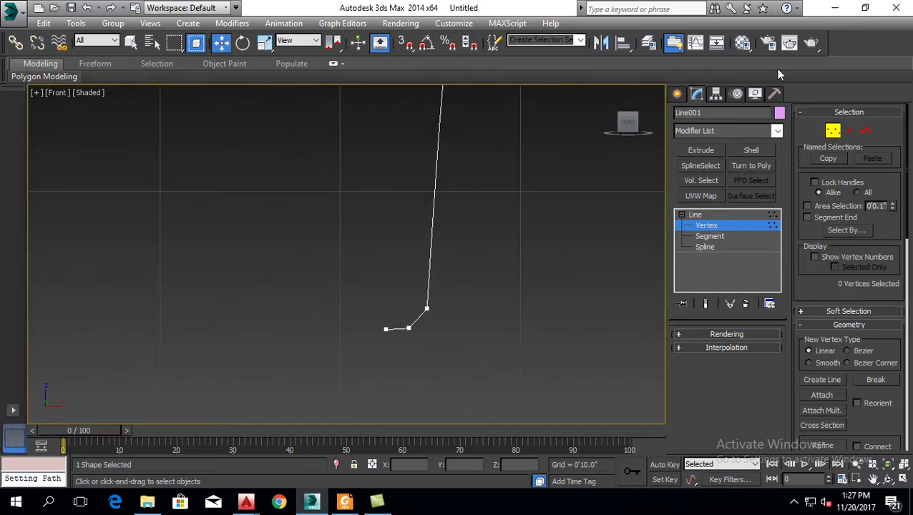
left_click(832, 130)
scroll(462, 224, "down", 2)
scroll(465, 252, "down", 3)
scroll(465, 236, "up", 3)
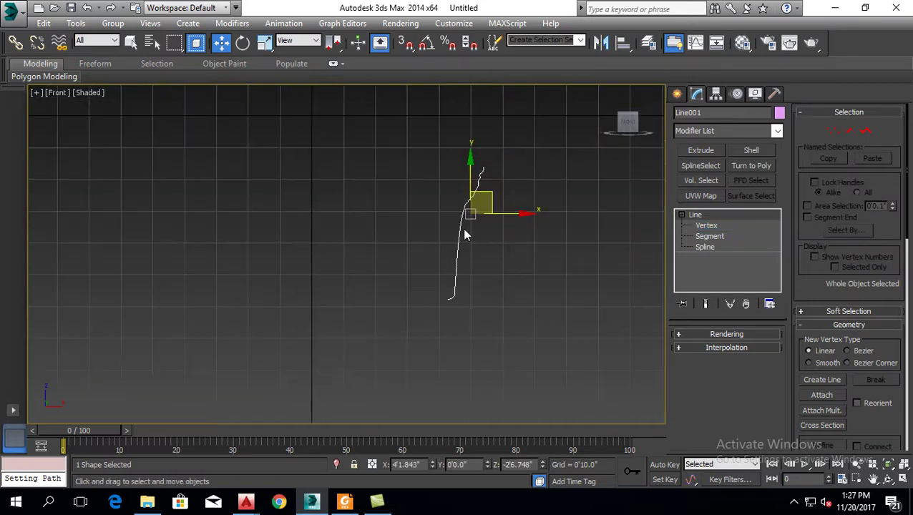
Apply a Lathe modifier to the profile line
left_click(720, 130)
scroll(720, 130, "down", 2)
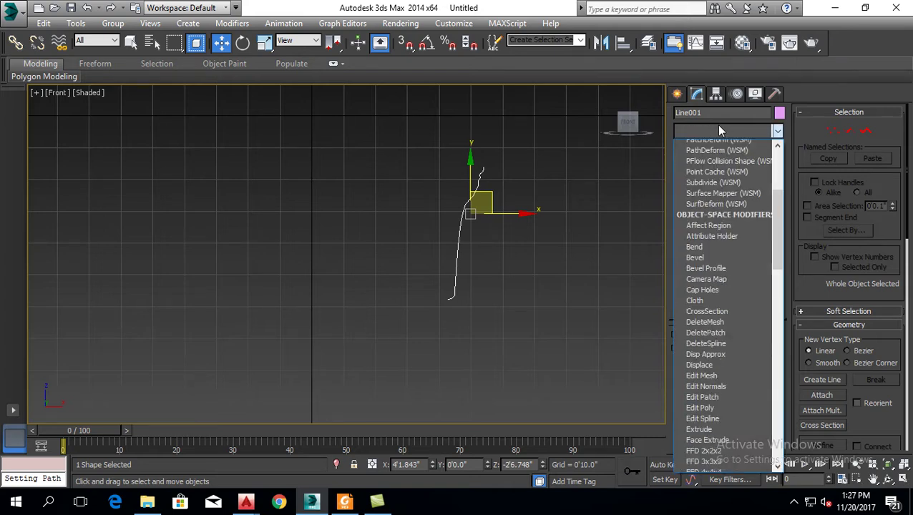
key("l")
left_click(700, 145)
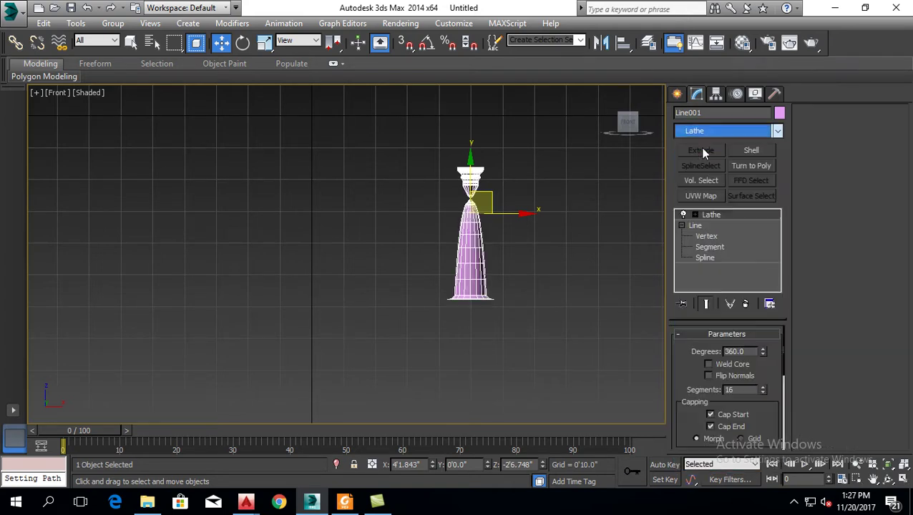
Move the Lathe Axis left along X to reshape the cone and orbit to check it
left_click(693, 214)
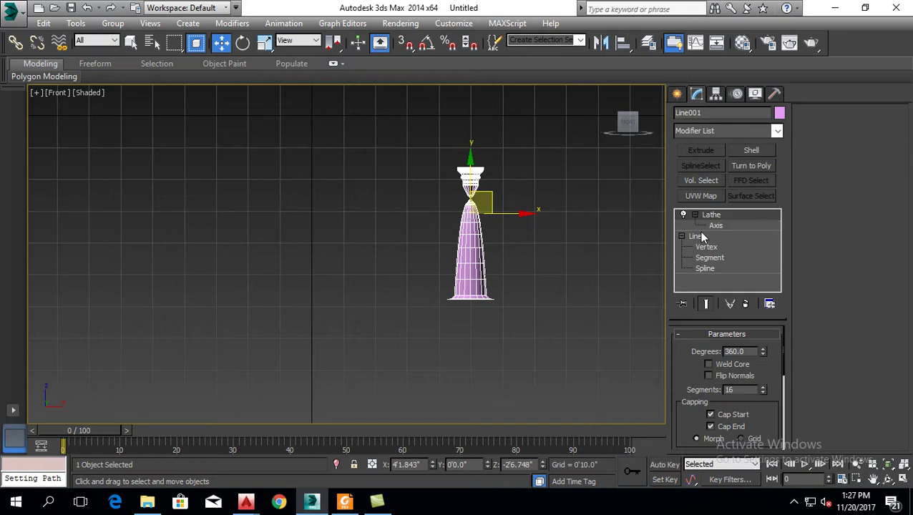
left_click(697, 226)
left_click_drag(526, 212, 501, 213)
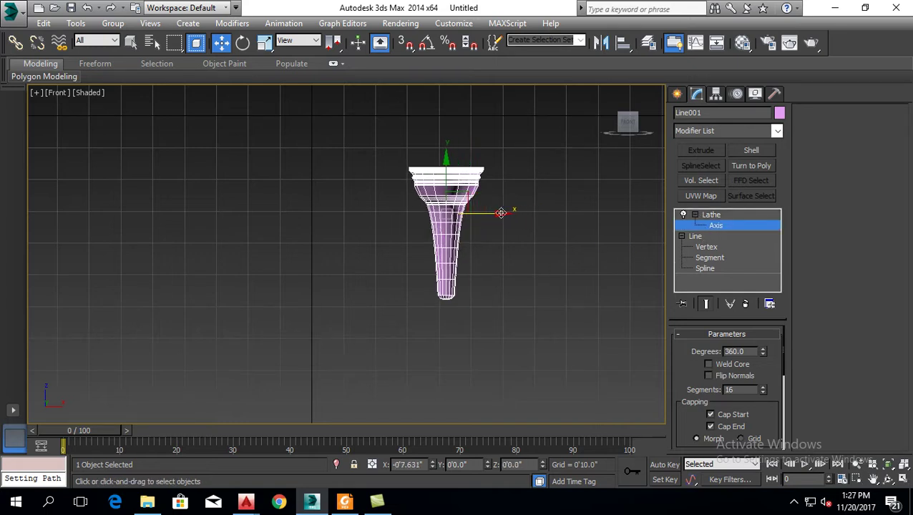
scroll(425, 390, "up", 3)
scroll(415, 343, "up", 2)
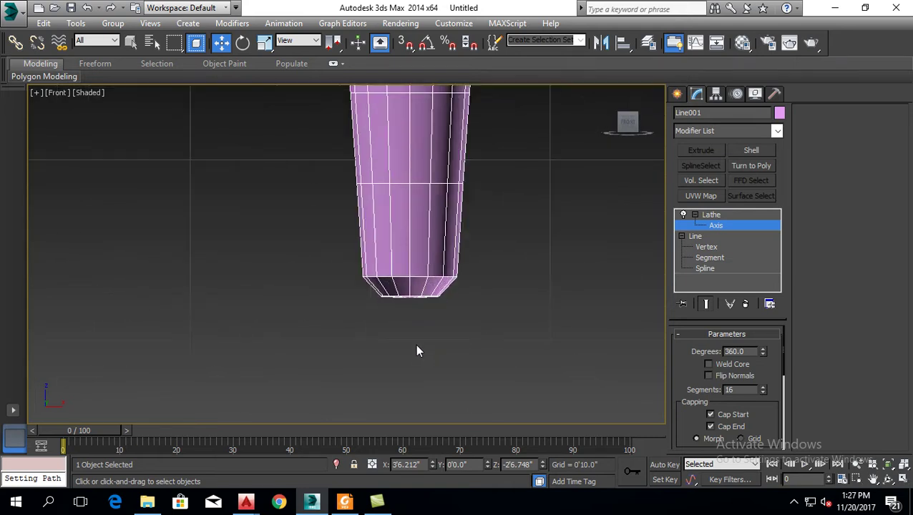
scroll(455, 308, "down", 1)
mouse_move(486, 330)
middle_mouse_down("alt")
mouse_move(481, 269)
mouse_move(492, 333)
mouse_move(458, 339)
middle_mouse_up("alt")
scroll(482, 276, "down", 5)
scroll(492, 333, "up", 3)
scroll(458, 340, "up", 2)
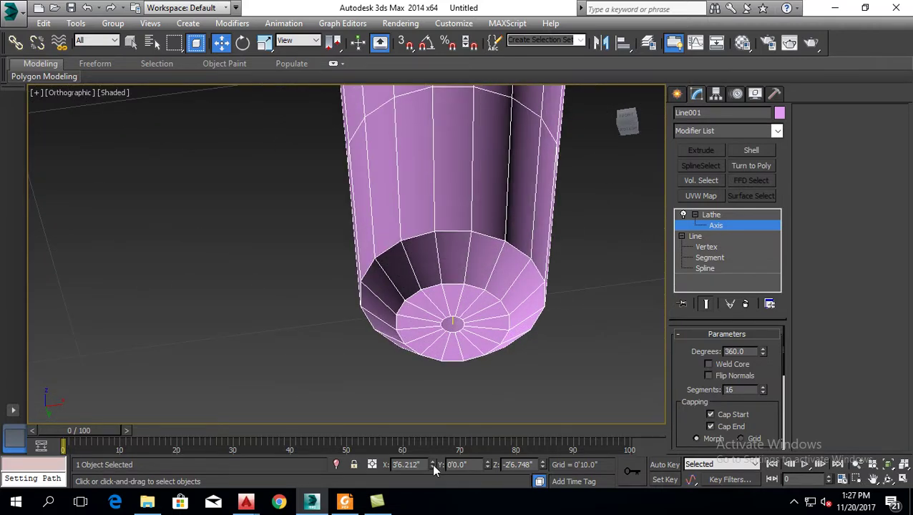
Nudge the Lathe Axis X spinner up a few steps toward closing the cone's base
key("shift+z")
key("shift+z")
key("shift+z")
key("shift+z")
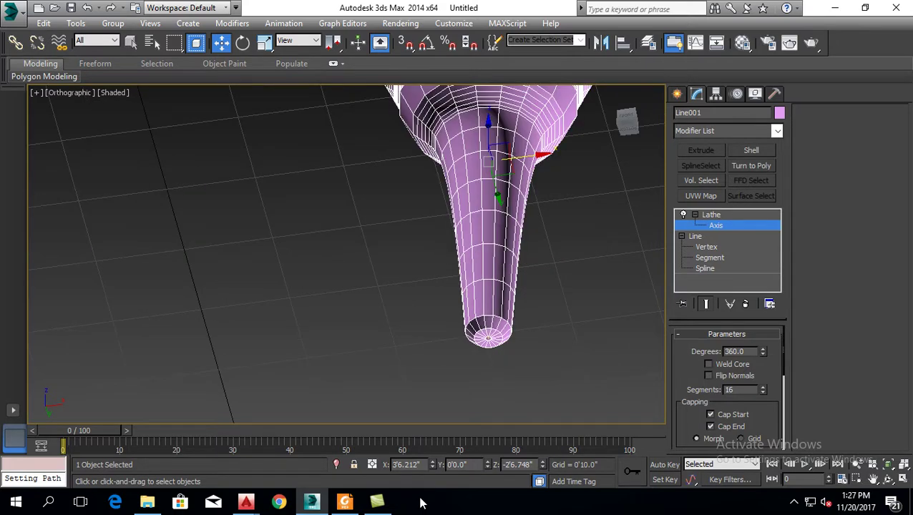
left_click(431, 467)
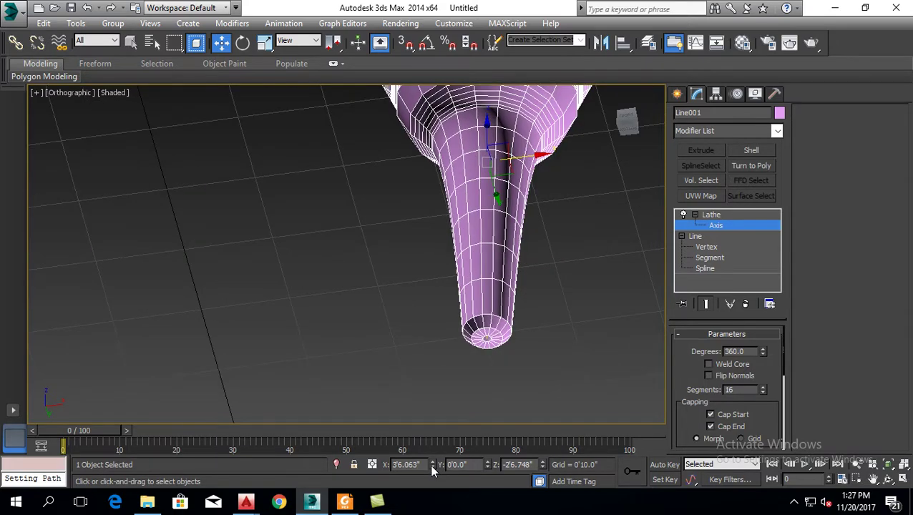
left_click(431, 462)
left_click(431, 462)
left_click(431, 462)
left_click(432, 462)
scroll(484, 358, "up", 3)
scroll(493, 332, "up", 4)
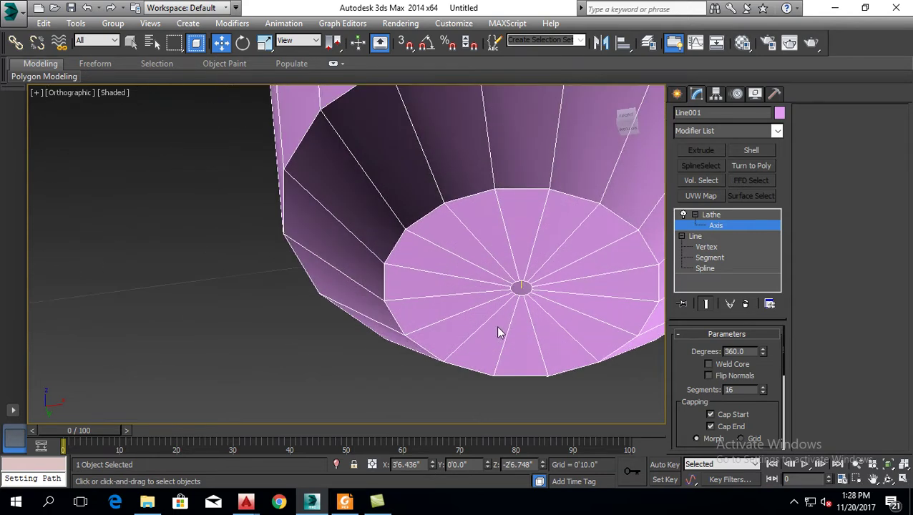
Keep raising the axis X to 3'6.541" until the base closes at a single point
left_click(431, 463)
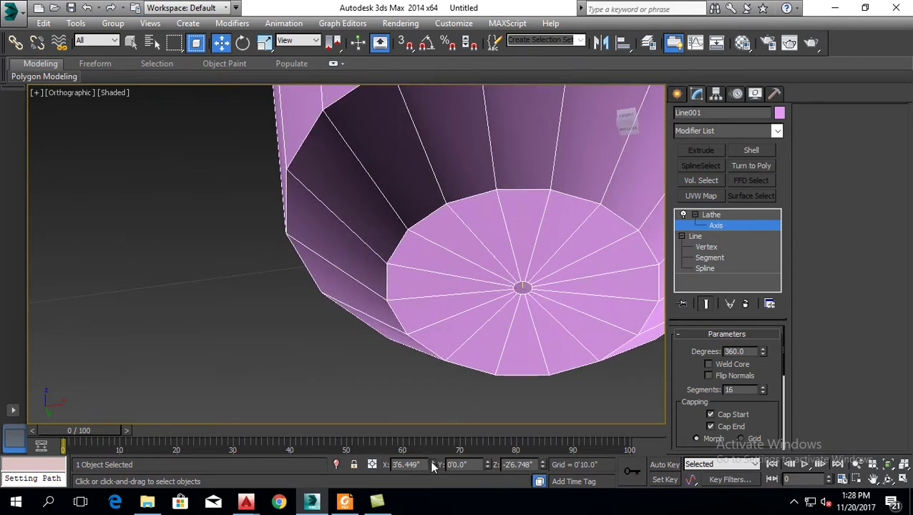
left_click(431, 462)
left_click(431, 462)
left_click(431, 462)
left_click(432, 462)
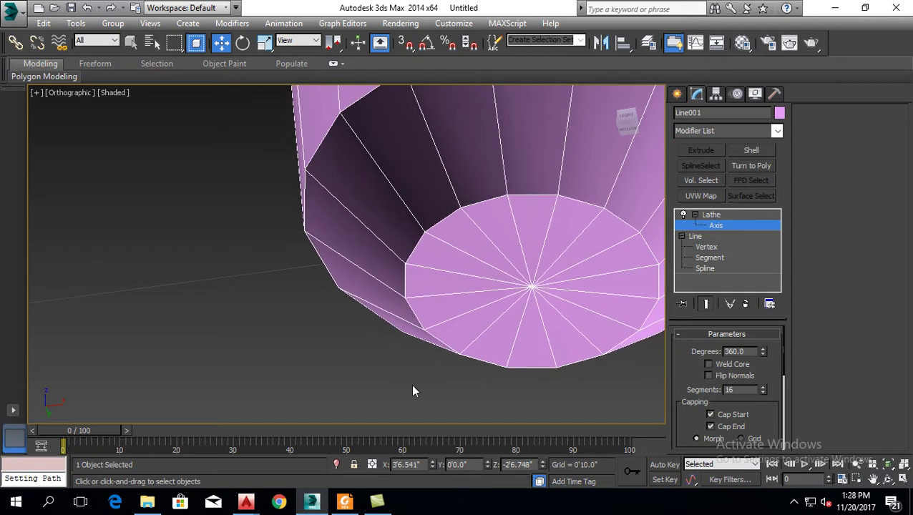
scroll(413, 387, "down", 5)
mouse_move(399, 369)
middle_mouse_down("alt")
mouse_move(418, 378)
mouse_move(513, 257)
mouse_move(501, 279)
mouse_move(533, 291)
mouse_move(524, 336)
mouse_move(509, 304)
middle_mouse_up("alt")
scroll(501, 281, "down", 3)
scroll(509, 304, "up", 6)
middle_click_drag(472, 356, 556, 241, "alt")
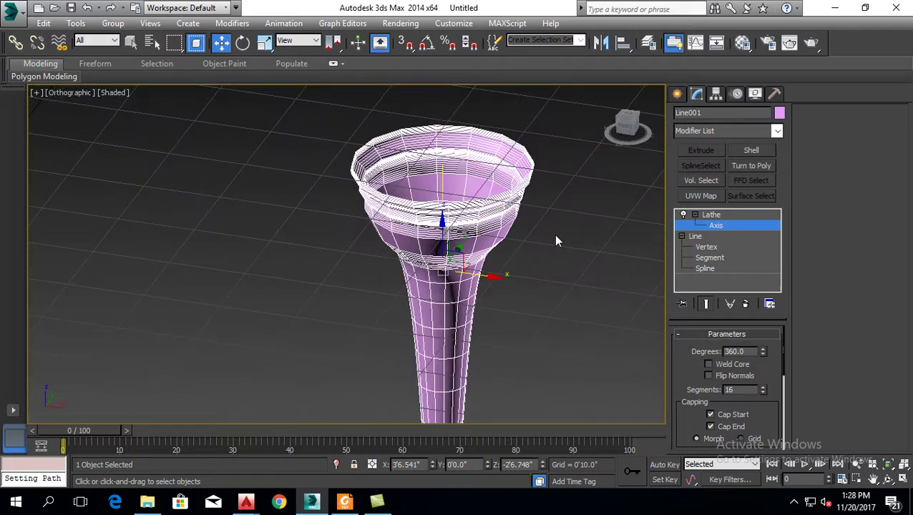
Leave Lathe Axis editing and select the profile spline at Line's Spline level
left_click(716, 225)
left_click(498, 345)
scroll(458, 229, "up", 2)
scroll(458, 229, "down", 2)
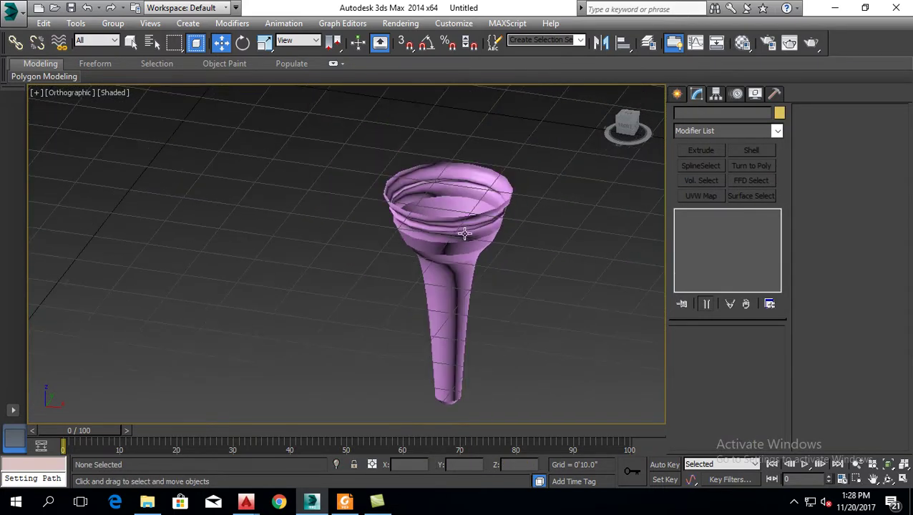
left_click(465, 237)
scroll(642, 251, "up", 2)
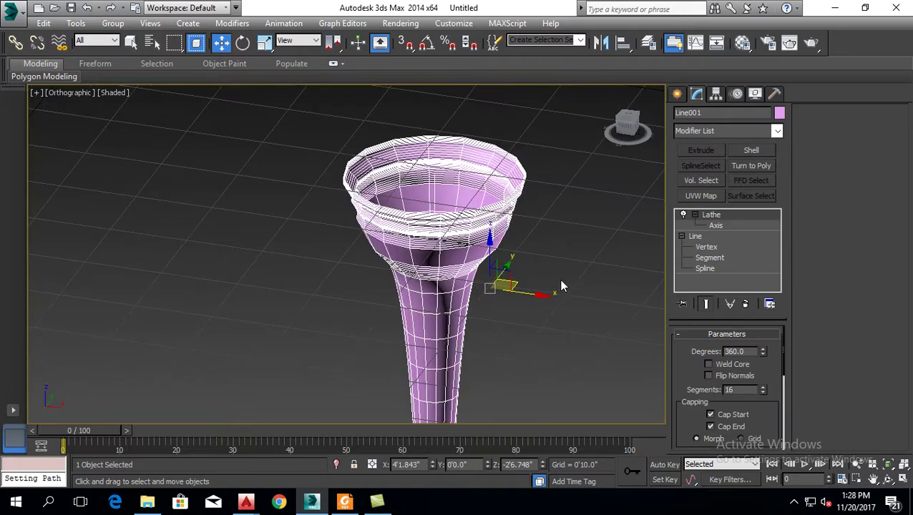
left_click(705, 246)
left_click(704, 269)
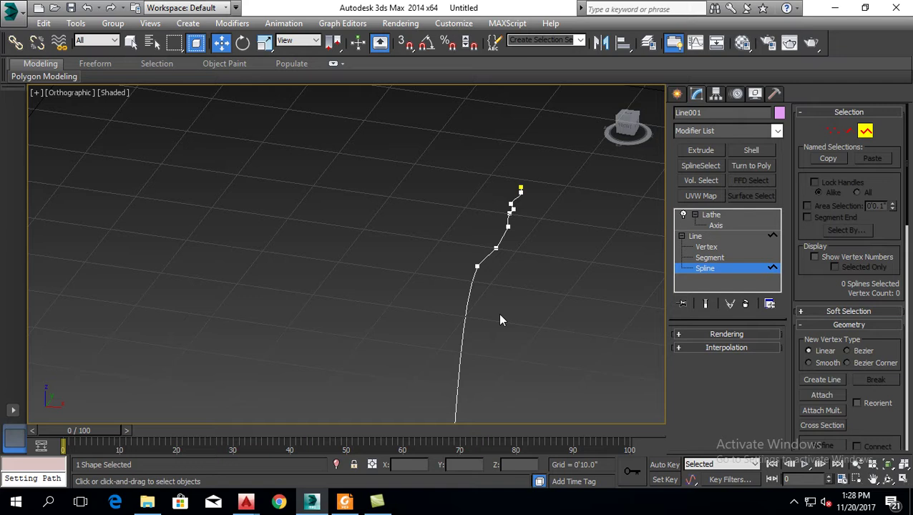
left_click(466, 299)
Outline the spline using the Outline spinner to give the cone wall thickness
scroll(435, 263, "down", 2)
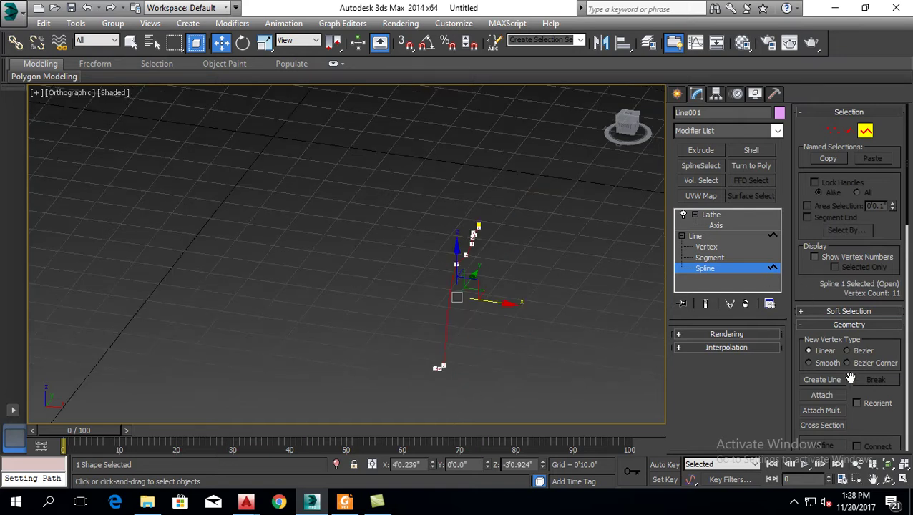
mouse_move(906, 178)
left_mouse_down()
mouse_move(910, 303)
mouse_move(900, 256)
left_mouse_up()
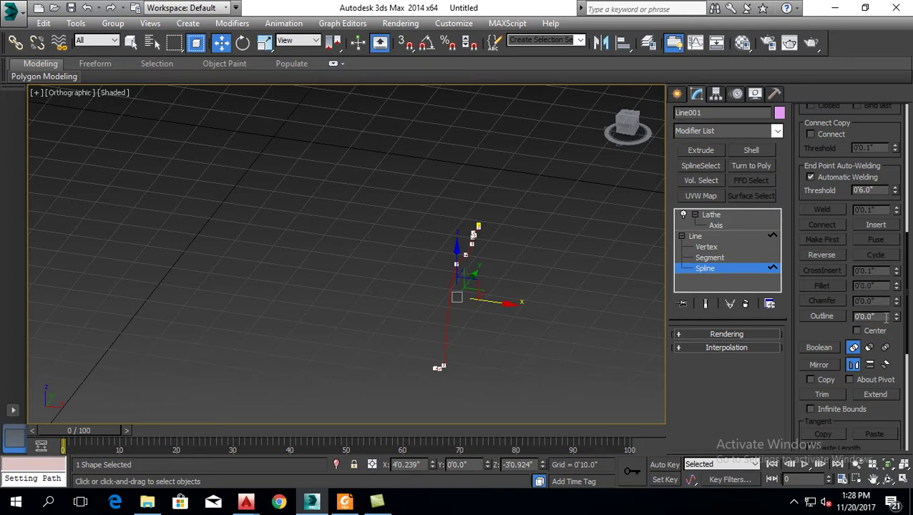
mouse_move(896, 317)
left_mouse_down()
mouse_move(896, 284)
mouse_move(902, 314)
left_mouse_up()
left_click_drag(876, 318, 832, 309)
type("0")
key("Return")
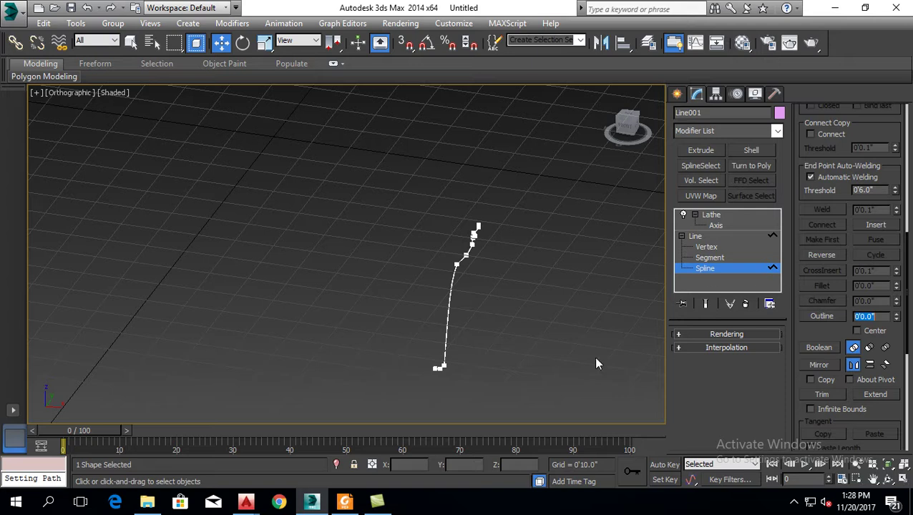
left_click(711, 215)
left_click(522, 337)
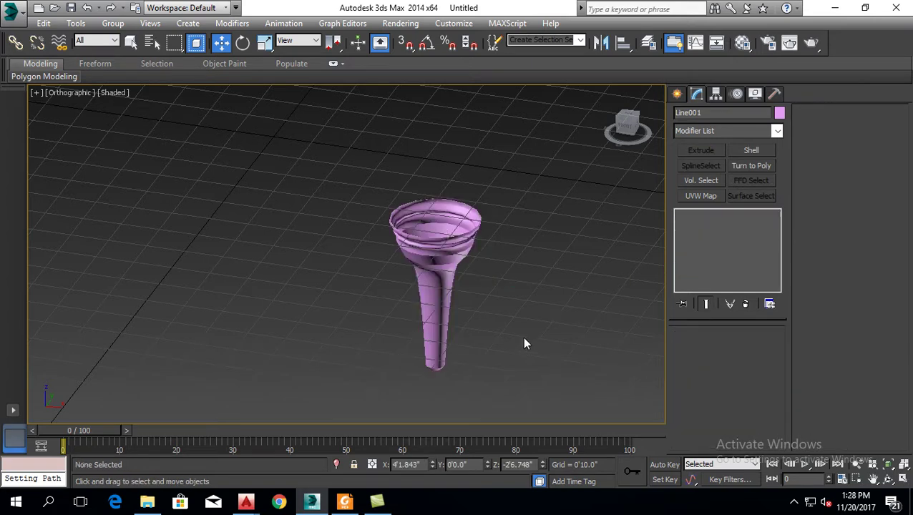
scroll(462, 264, "up", 4)
scroll(462, 265, "up", 1)
scroll(472, 236, "up", 1)
scroll(497, 204, "up", 1)
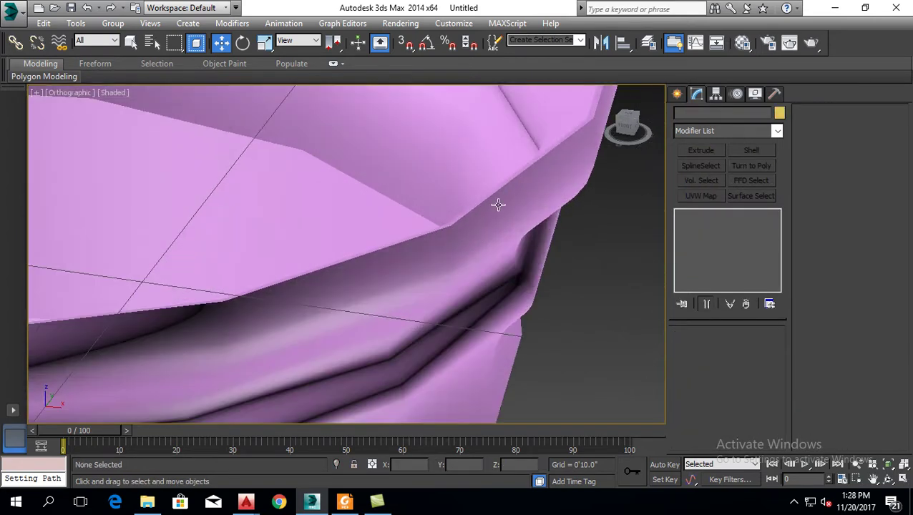
scroll(487, 222, "up", 1)
left_click(469, 243)
scroll(469, 244, "down", 3)
scroll(481, 204, "down", 2)
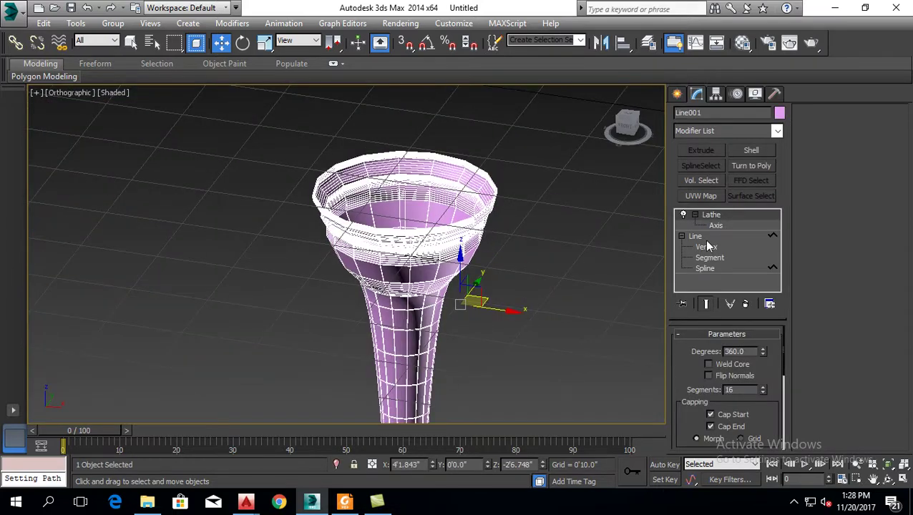
left_click(722, 133)
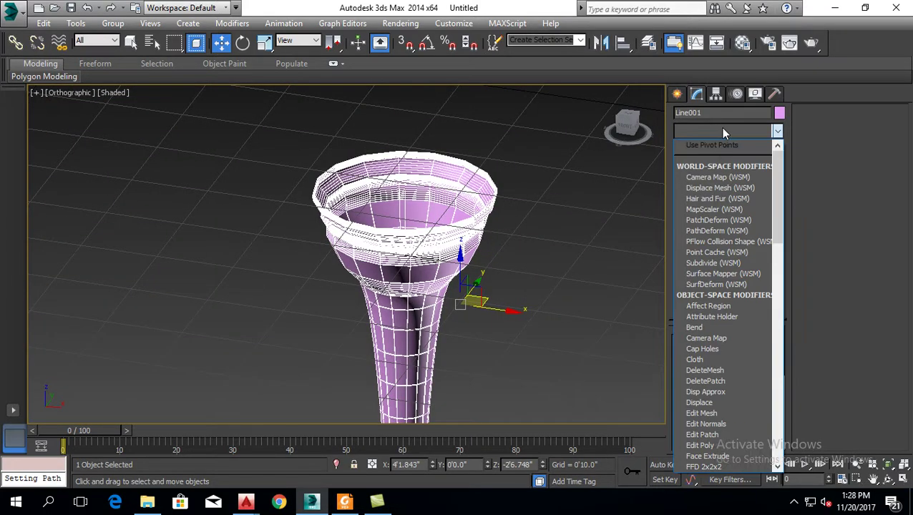
left_click(582, 271)
left_click(494, 363)
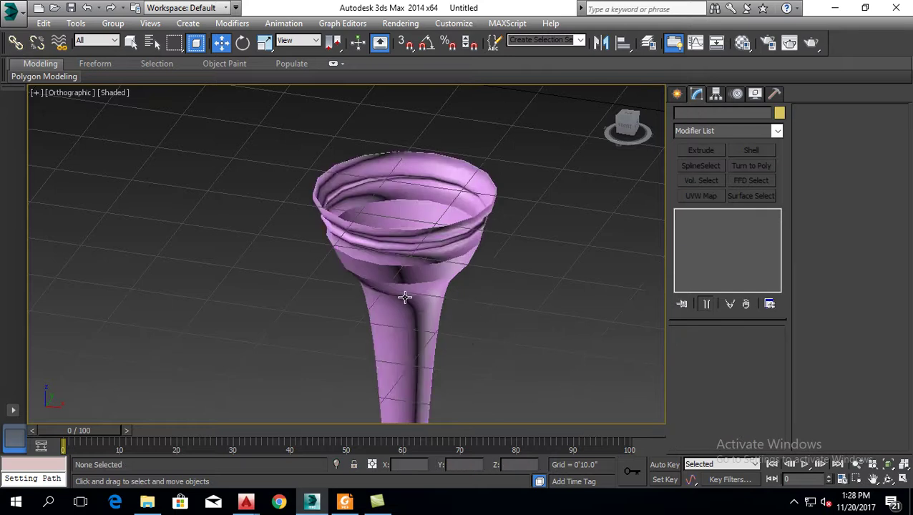
scroll(412, 272, "up", 3)
scroll(422, 242, "down", 3)
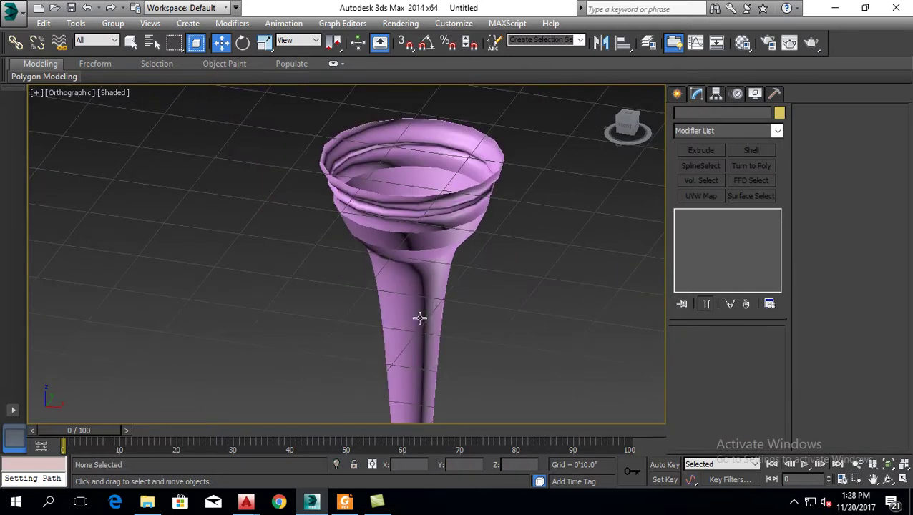
scroll(420, 317, "down", 5)
mouse_move(428, 285)
middle_mouse_down("alt")
mouse_move(449, 285)
mouse_move(422, 357)
mouse_move(480, 325)
mouse_move(481, 356)
mouse_move(476, 284)
middle_mouse_up("alt")
scroll(470, 358, "down", 3)
scroll(476, 284, "up", 3)
scroll(497, 293, "up", 3)
left_click(499, 277)
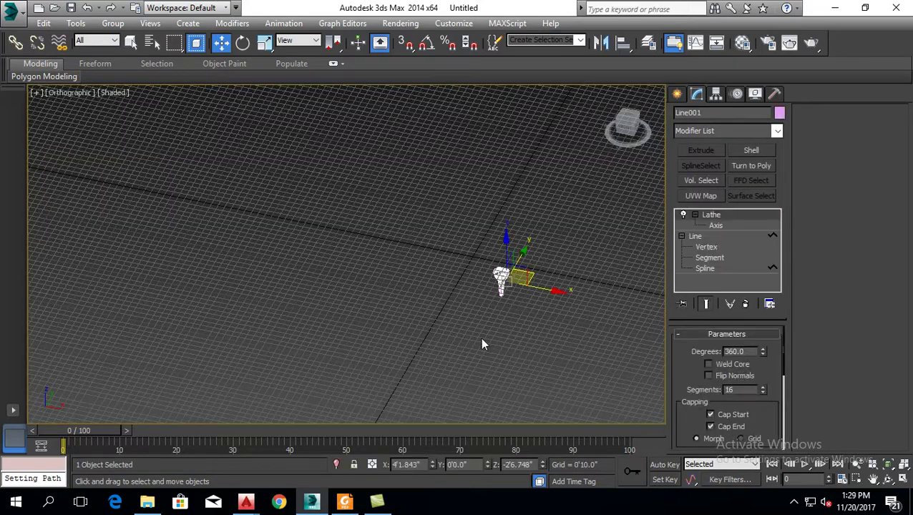
scroll(479, 337, "up", 5)
scroll(400, 291, "up", 3)
left_click(401, 291)
scroll(377, 231, "up", 2)
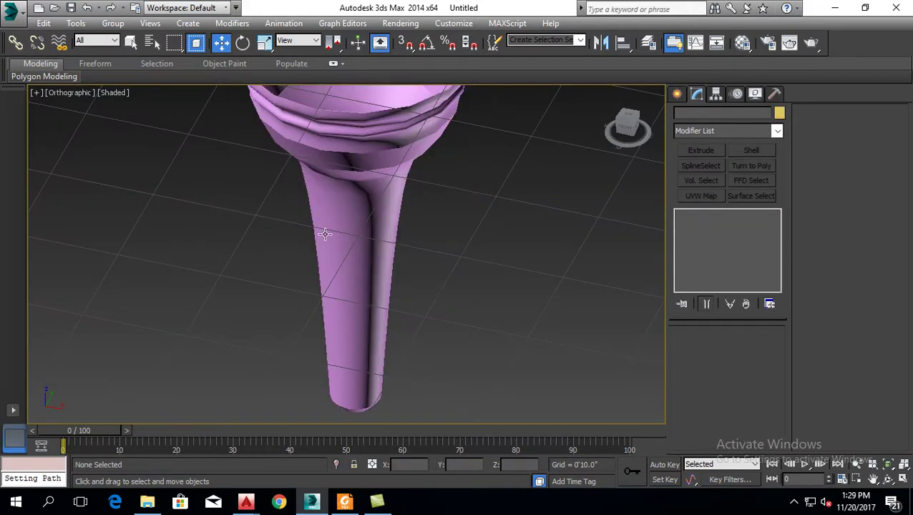
scroll(331, 256, "up", 1)
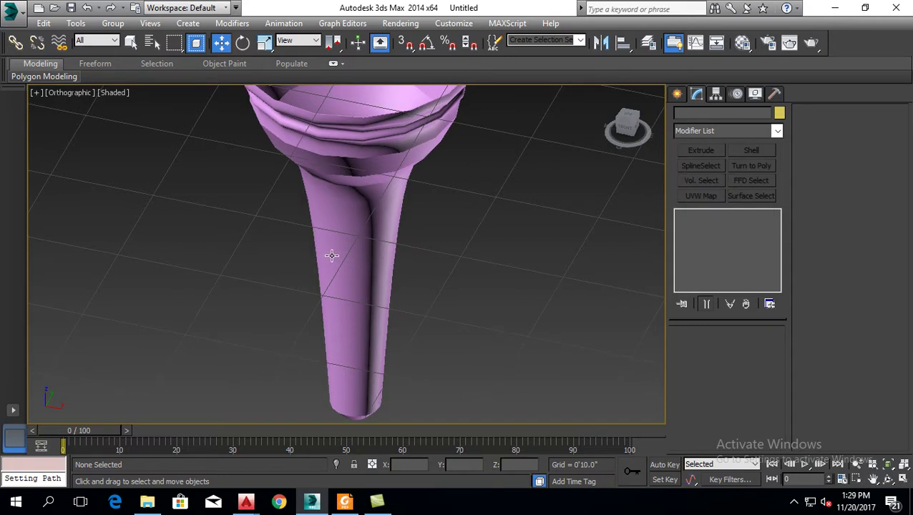
scroll(336, 252, "down", 3)
scroll(374, 278, "up", 2)
scroll(374, 279, "down", 1)
scroll(380, 284, "down", 3)
left_click(349, 303)
middle_click_drag(360, 353, 390, 297, "alt")
Add a Smooth modifier to the lathed cone
scroll(389, 297, "up", 3)
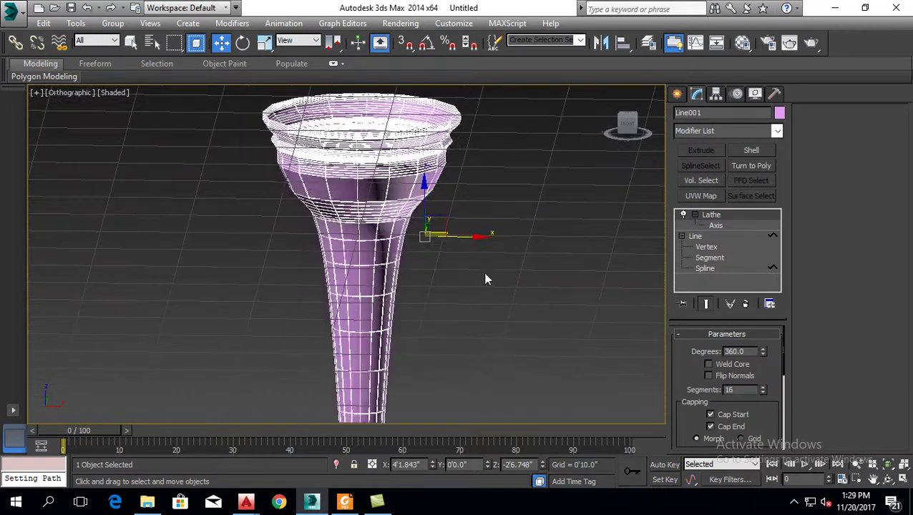
left_click(481, 279)
left_click(400, 186)
left_click(729, 132)
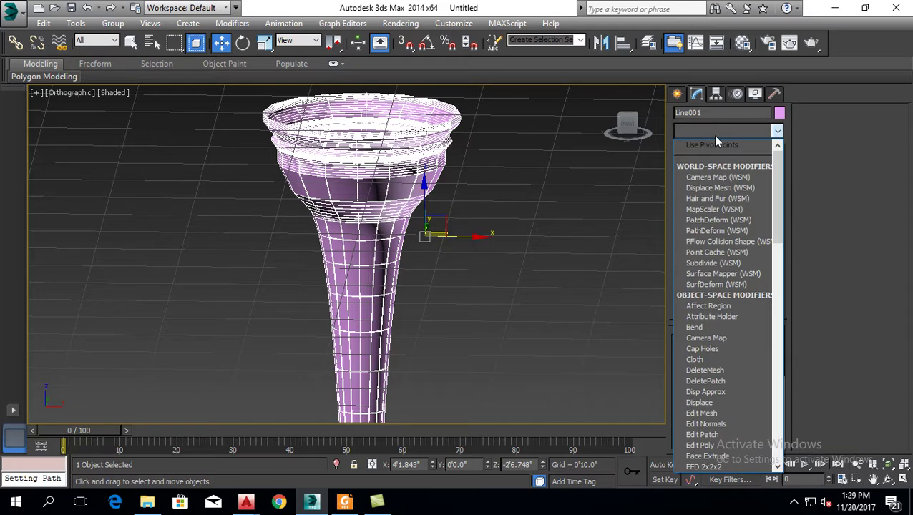
type("sm")
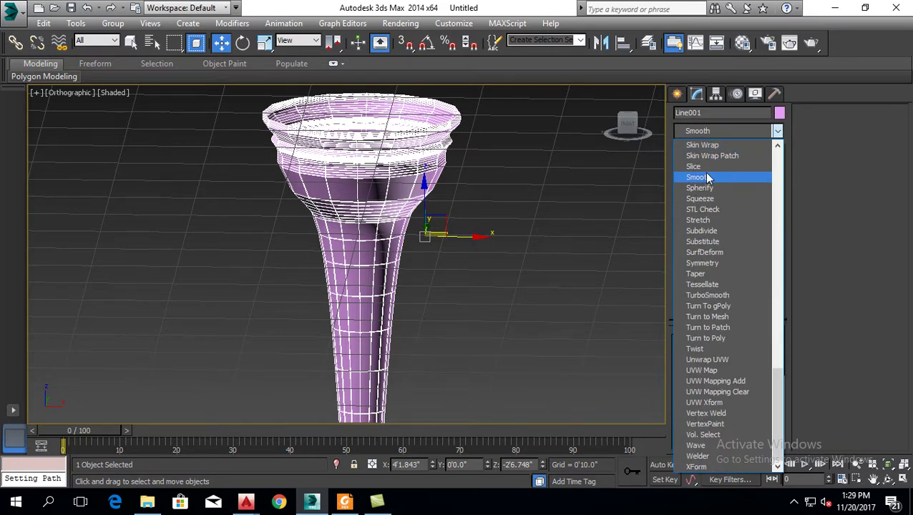
left_click(707, 177)
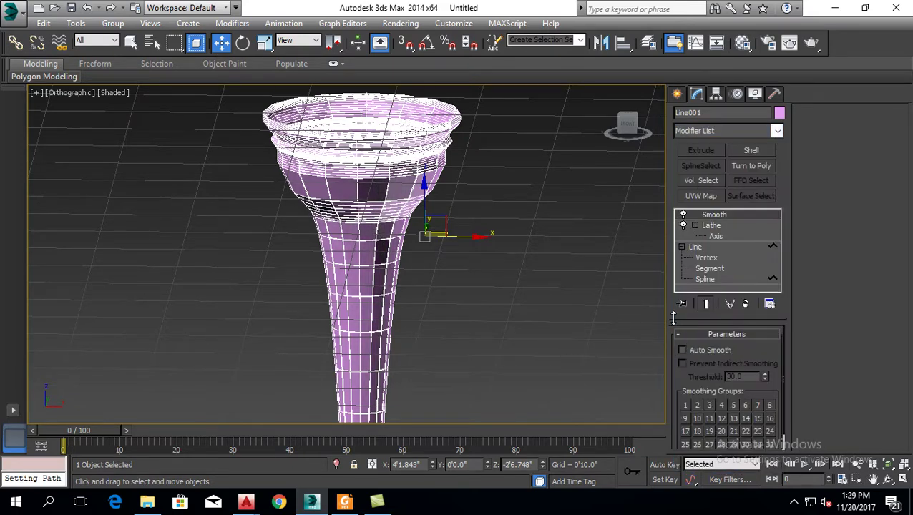
Turn on smoothing groups 14, 21 and 30 in the Smooth parameters
left_click(746, 418)
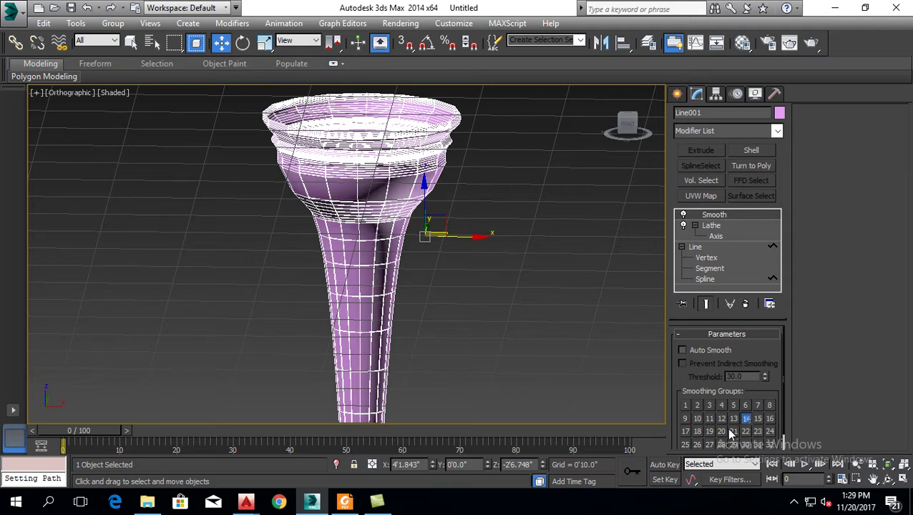
left_click(558, 342)
scroll(392, 209, "up", 2)
scroll(401, 200, "down", 5)
left_click(384, 228)
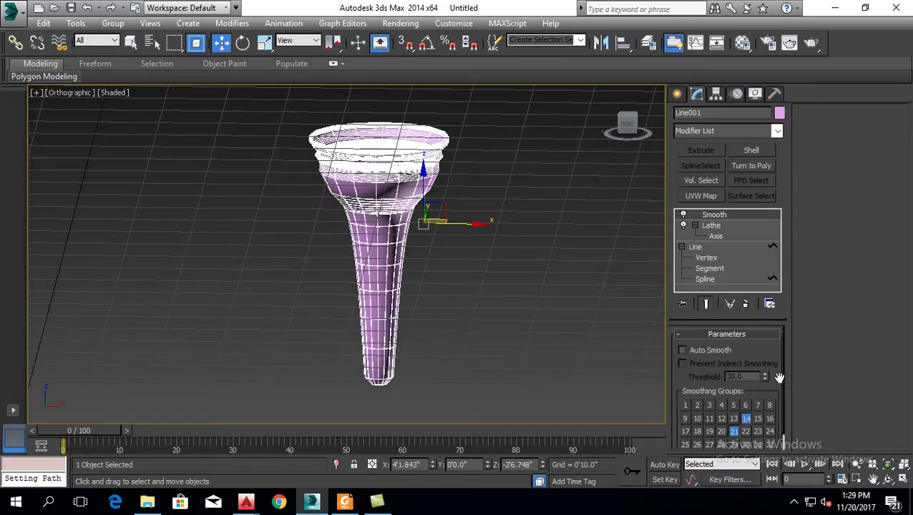
left_click_drag(783, 386, 781, 413)
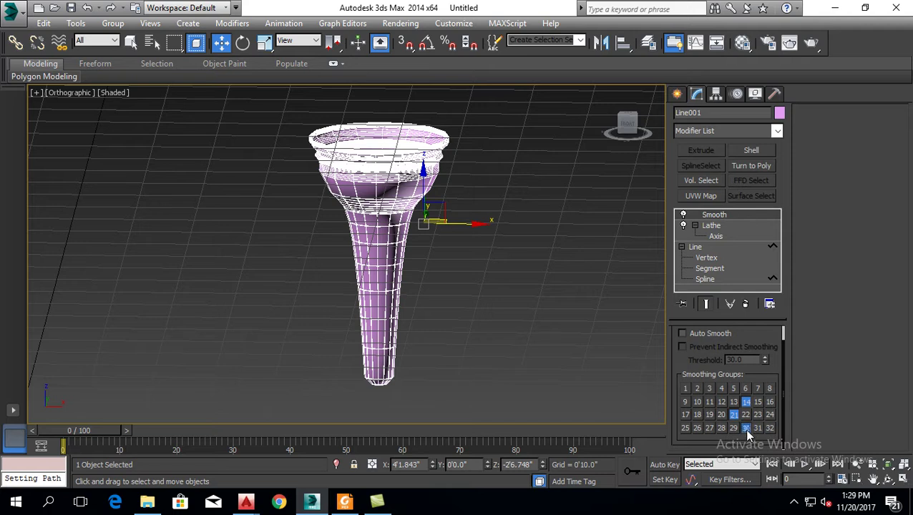
left_click(522, 348)
left_click(422, 220)
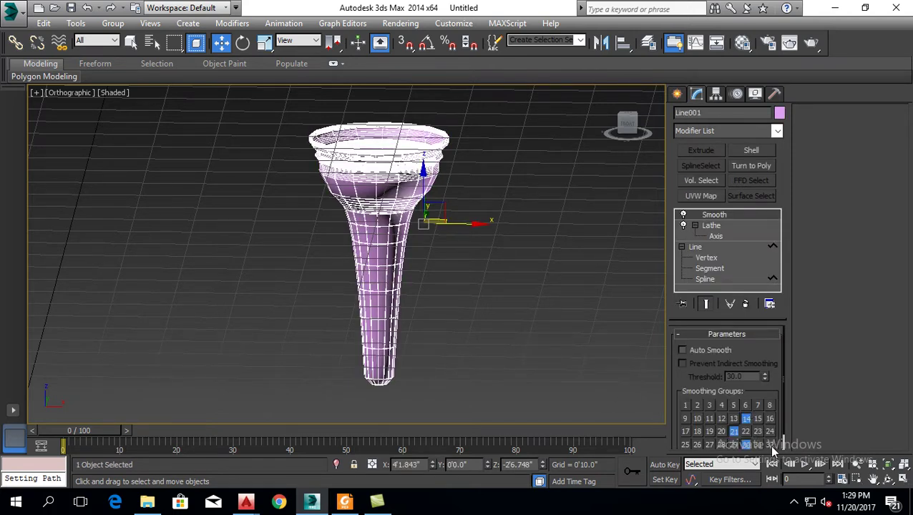
Orbit and zoom around the cone, including a low horizontal view, to inspect its shading
left_click(397, 305)
scroll(420, 156, "up", 3)
scroll(407, 204, "up", 3)
scroll(405, 246, "down", 3)
scroll(404, 223, "up", 3)
scroll(535, 210, "down", 3)
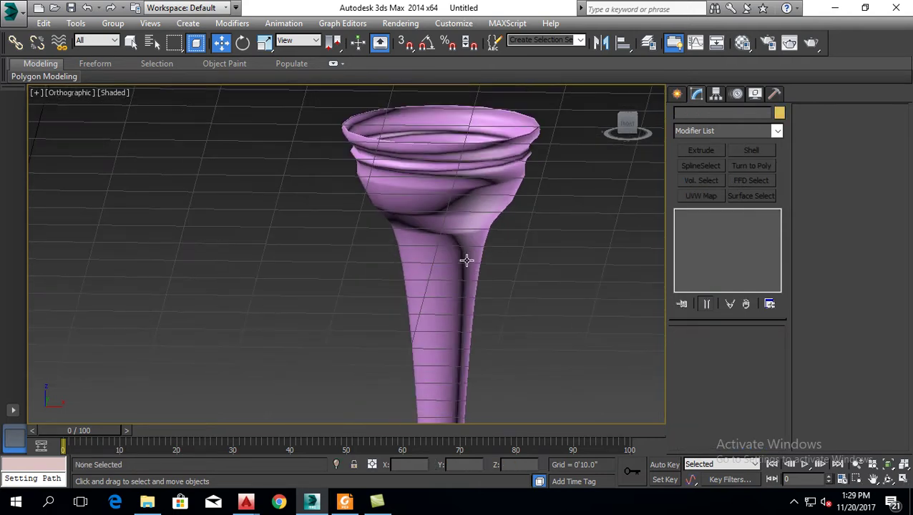
middle_click_drag(414, 330, 427, 319, "alt")
scroll(435, 329, "down", 3)
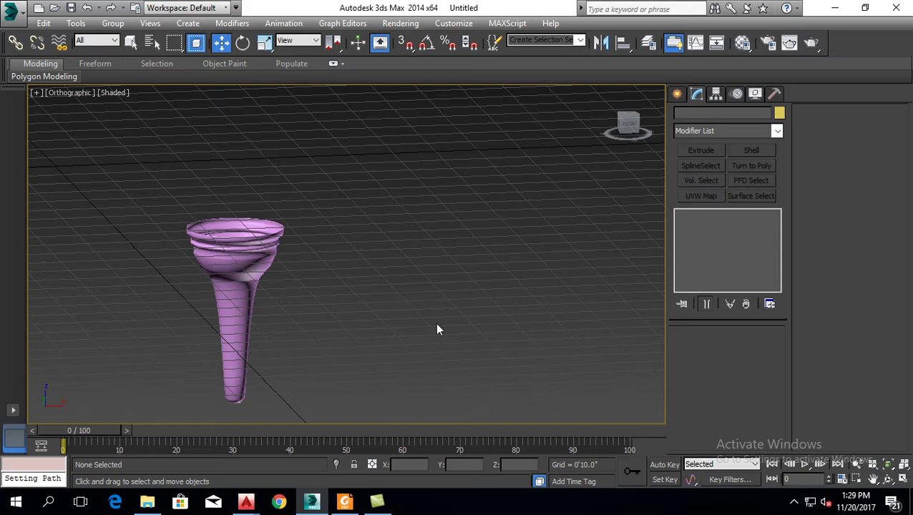
left_click(246, 296)
mouse_move(315, 360)
middle_mouse_down("alt")
mouse_move(399, 350)
mouse_move(287, 371)
mouse_move(357, 343)
middle_mouse_up("alt")
scroll(364, 344, "up", 3)
scroll(490, 234, "up", 2)
left_click(489, 234)
scroll(377, 236, "up", 3)
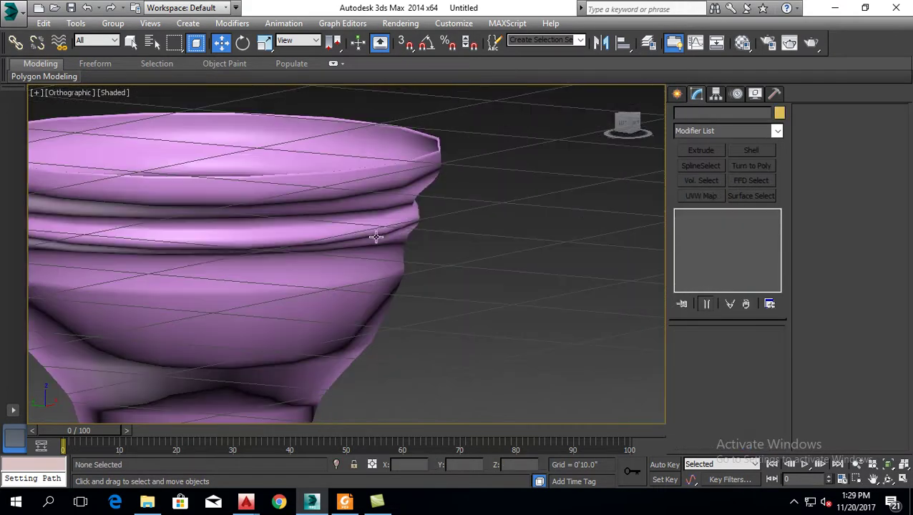
left_click(403, 230)
scroll(481, 218, "down", 3)
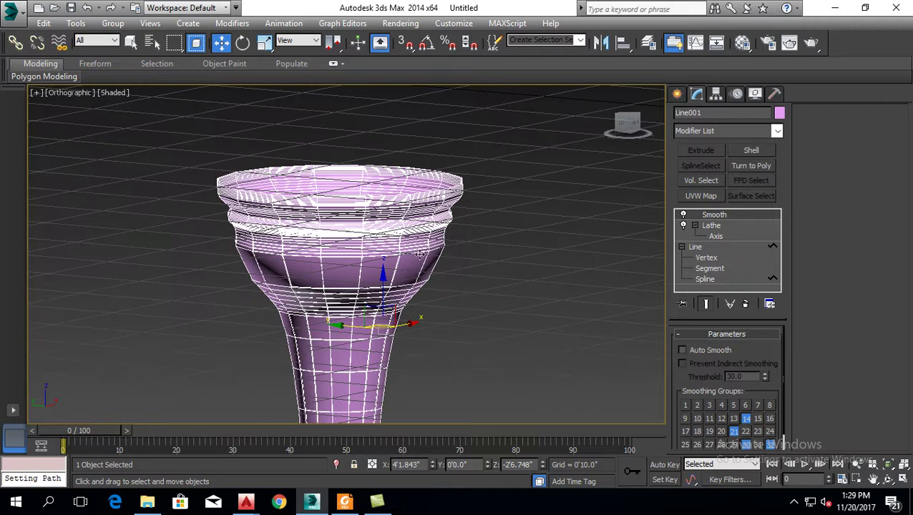
Delete the Smooth modifier and add TurboSmooth to the cone instead
right_click(731, 214)
left_click(747, 219)
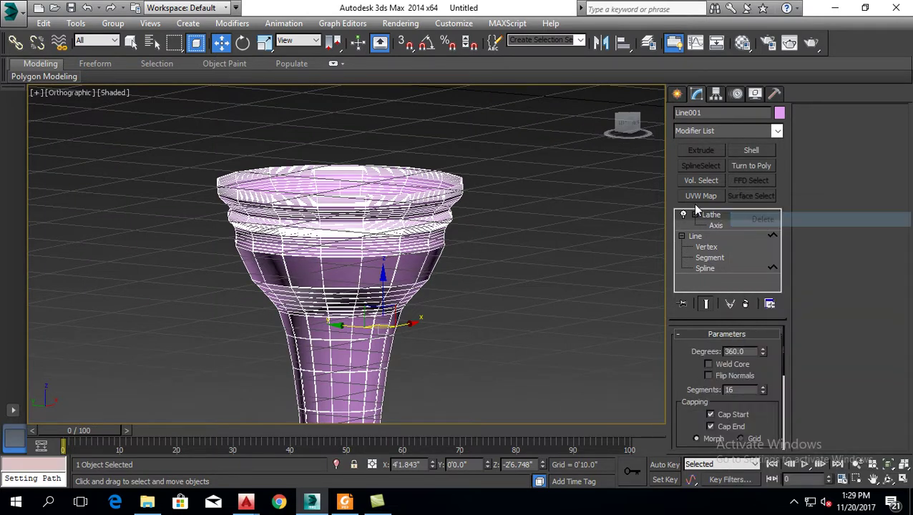
left_click(723, 131)
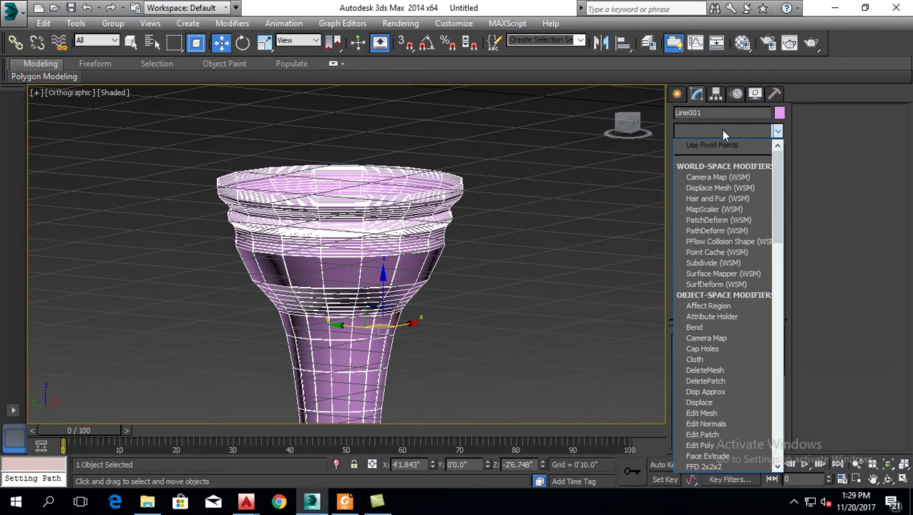
type("tu")
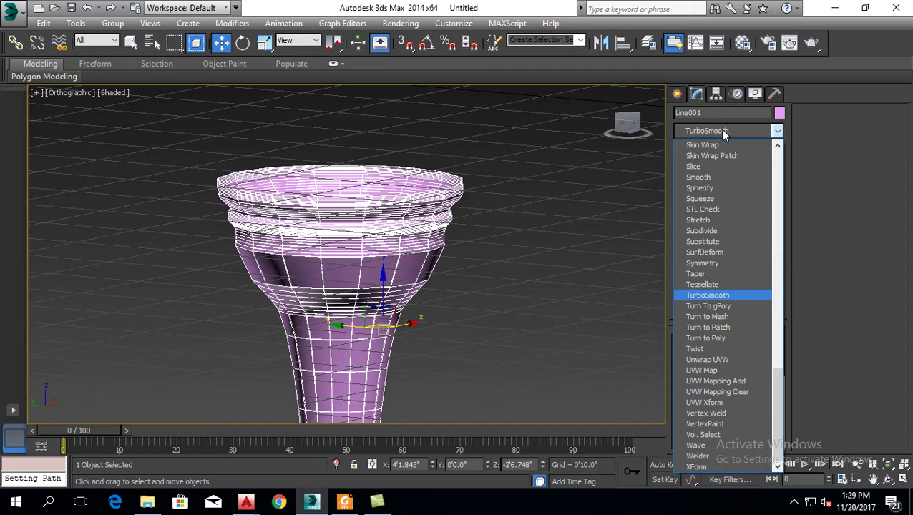
left_click(708, 294)
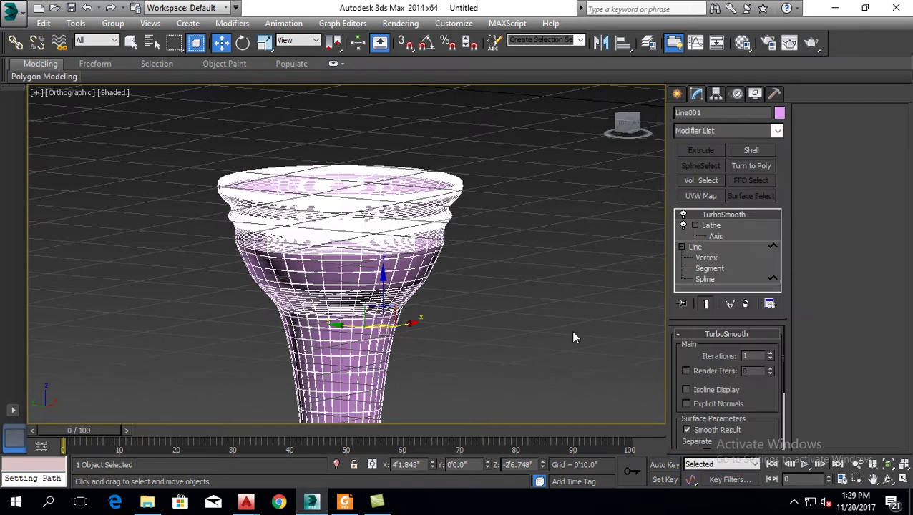
Raise TurboSmooth Iterations from 1 to 2 and view the rounded cone
left_click(485, 298)
left_click(389, 233)
left_click(770, 356)
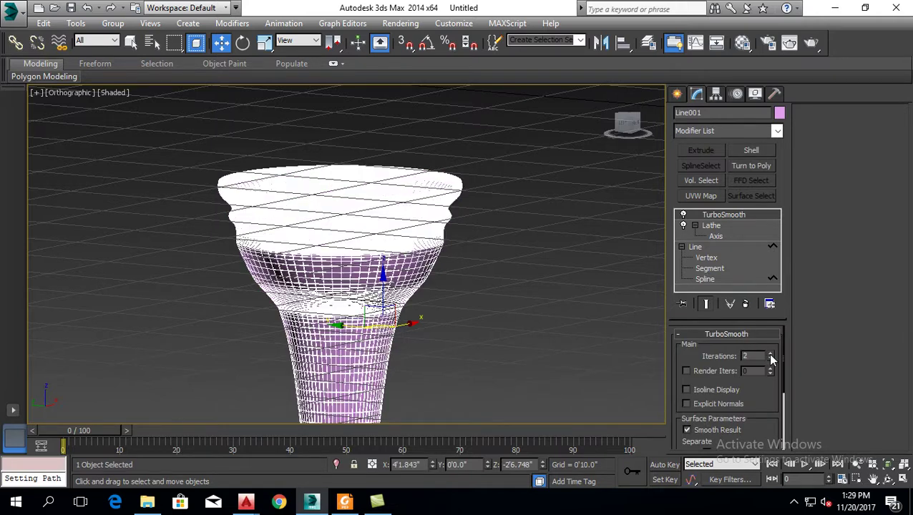
left_click(642, 337)
left_click(372, 267)
left_click(476, 265)
Zoom in and out on the smoothed cone and pan to show more of its stem
scroll(474, 265, "down", 5)
scroll(417, 359, "up", 5)
scroll(428, 327, "down", 2)
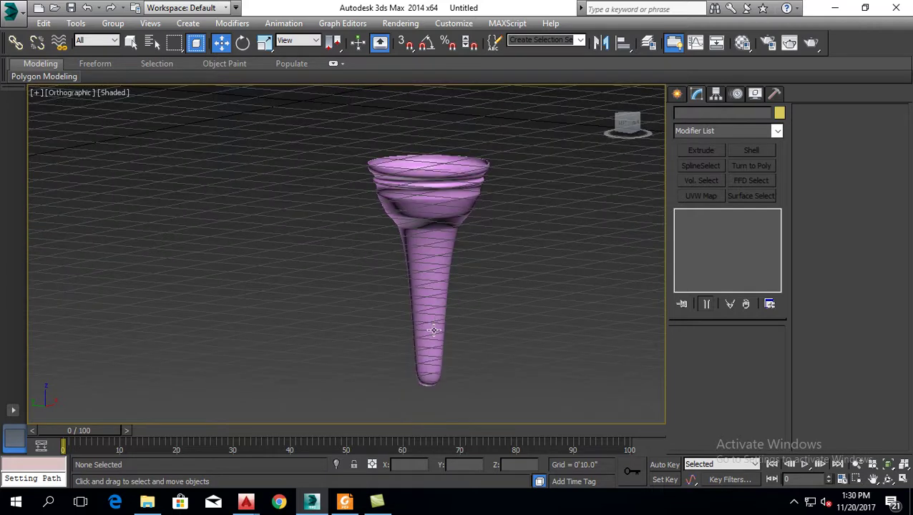
scroll(433, 329, "up", 5)
scroll(491, 166, "up", 3)
left_click(473, 187)
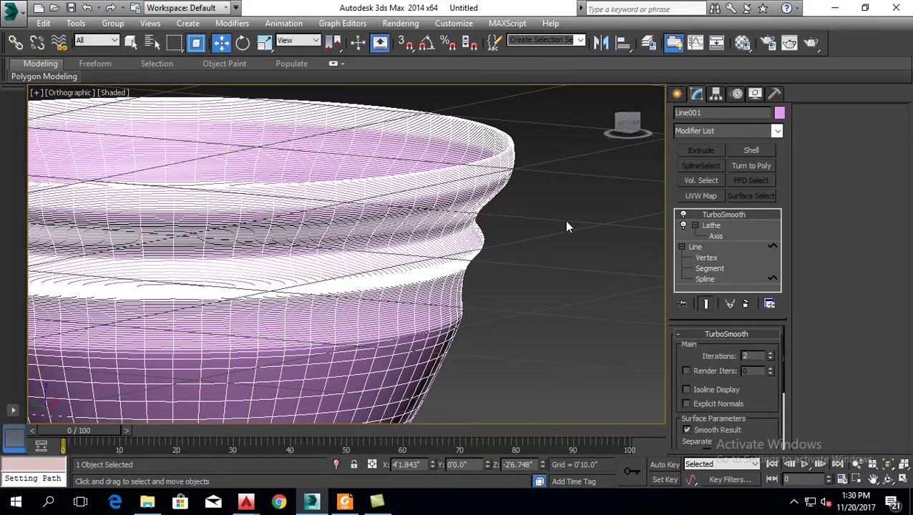
left_click(563, 222)
scroll(526, 227, "down", 2)
scroll(526, 227, "down", 2)
middle_click_drag(517, 221, 500, 166)
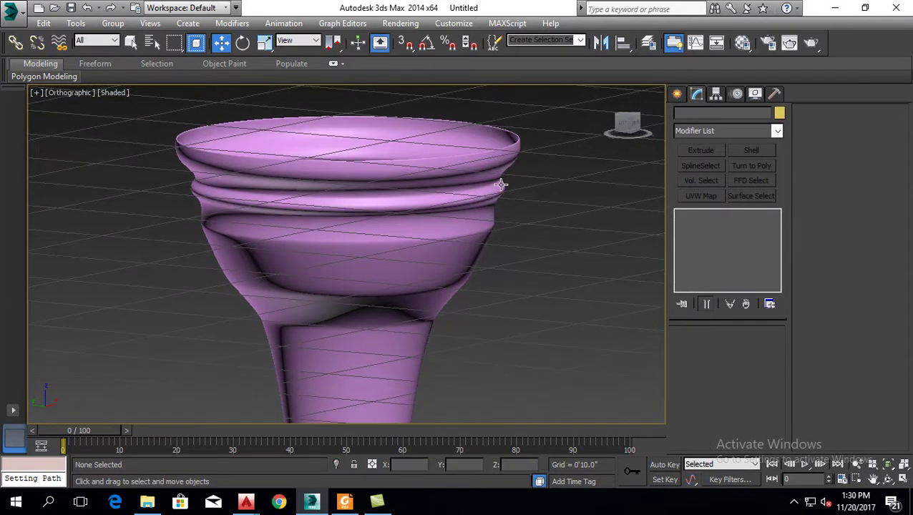
Hide the home grid with G and re-centre the cone in the viewport
key("g")
scroll(500, 229, "down", 3)
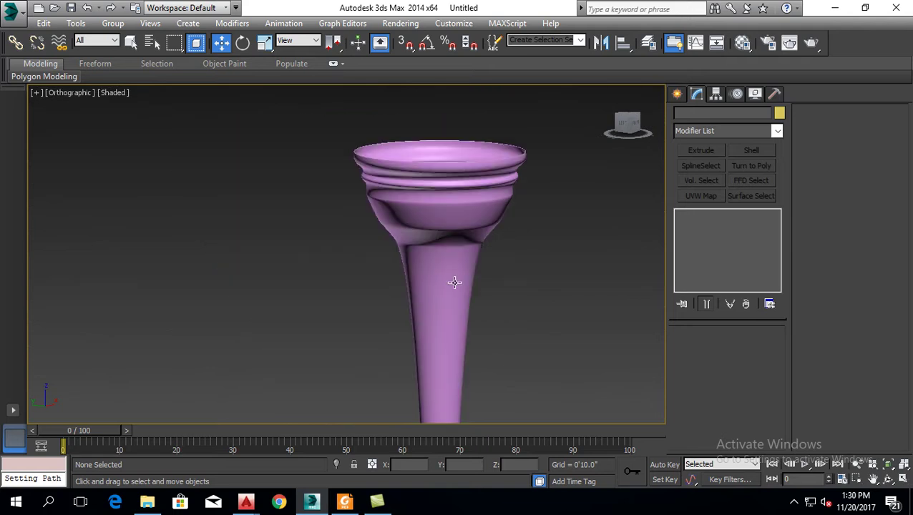
scroll(494, 240, "up", 1)
scroll(479, 283, "down", 2)
middle_click_drag(475, 281, 306, 324, "alt")
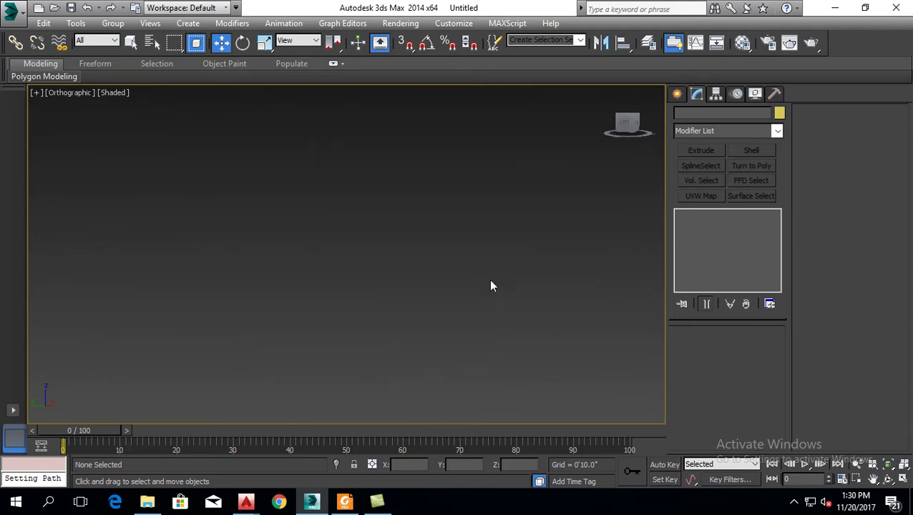
scroll(438, 330, "up", 5)
scroll(459, 257, "up", 3)
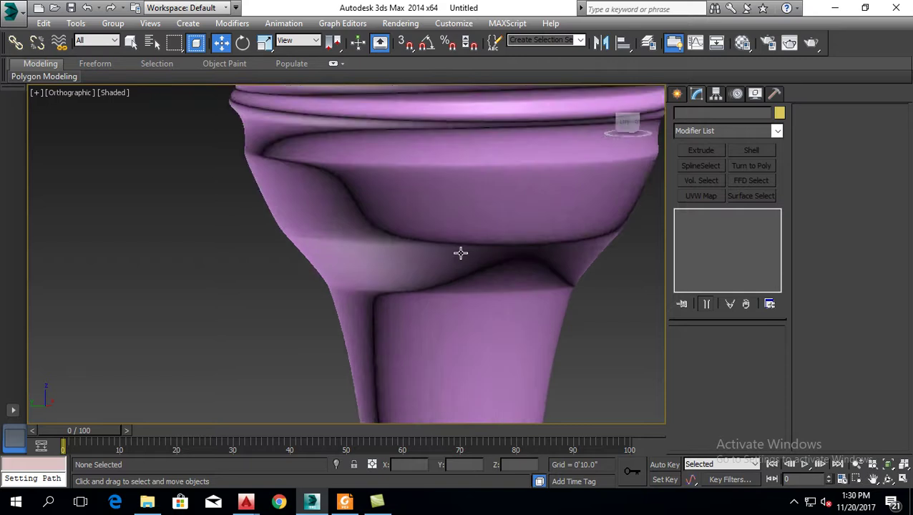
Zoom and pan to centre the finished hollow cone for a final review
left_click(458, 257)
scroll(557, 276, "down", 4)
left_click(557, 277)
scroll(565, 265, "down", 5)
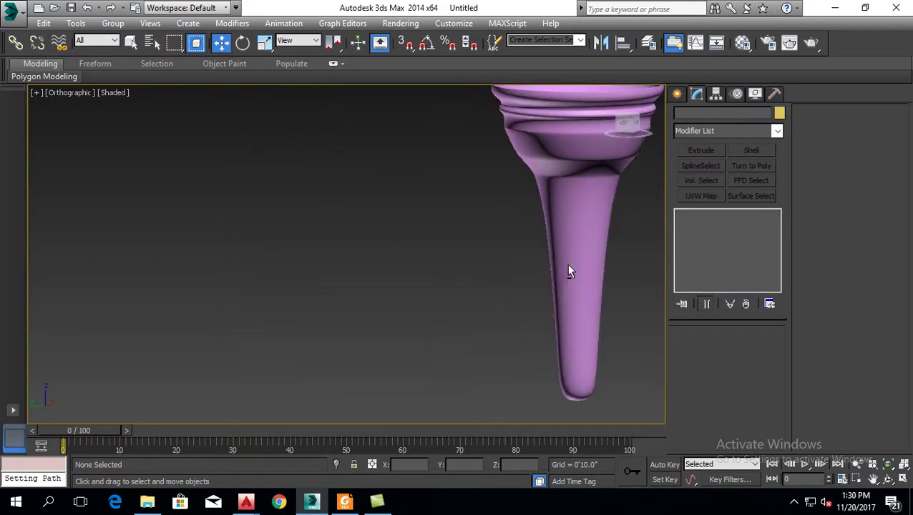
scroll(558, 265, "up", 3)
scroll(538, 283, "up", 3)
scroll(561, 280, "up", 2)
middle_click_drag(564, 281, 432, 253)
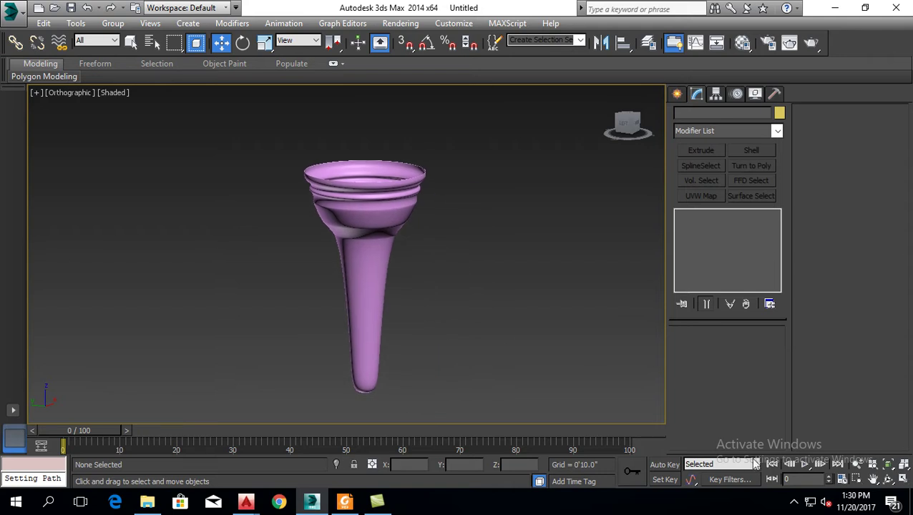